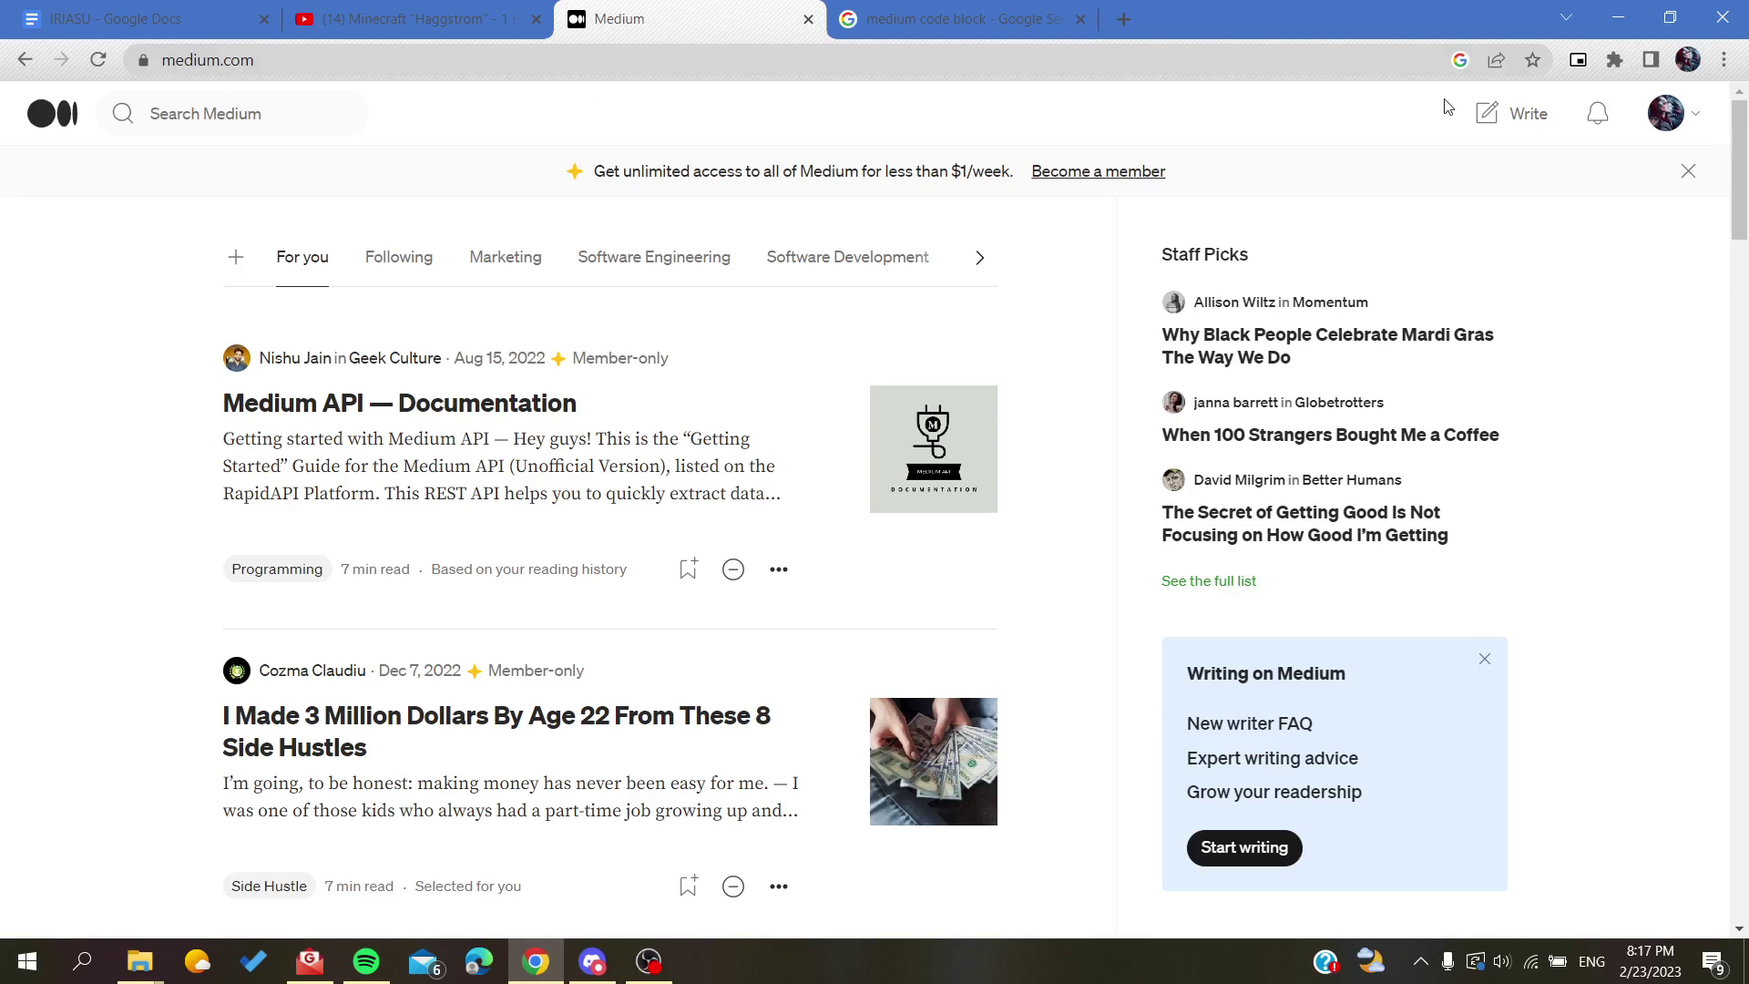
Step: Start a new story, title it 'How to write code', and move to the body
{"action": "left_click", "coordinate": [1505, 111]}
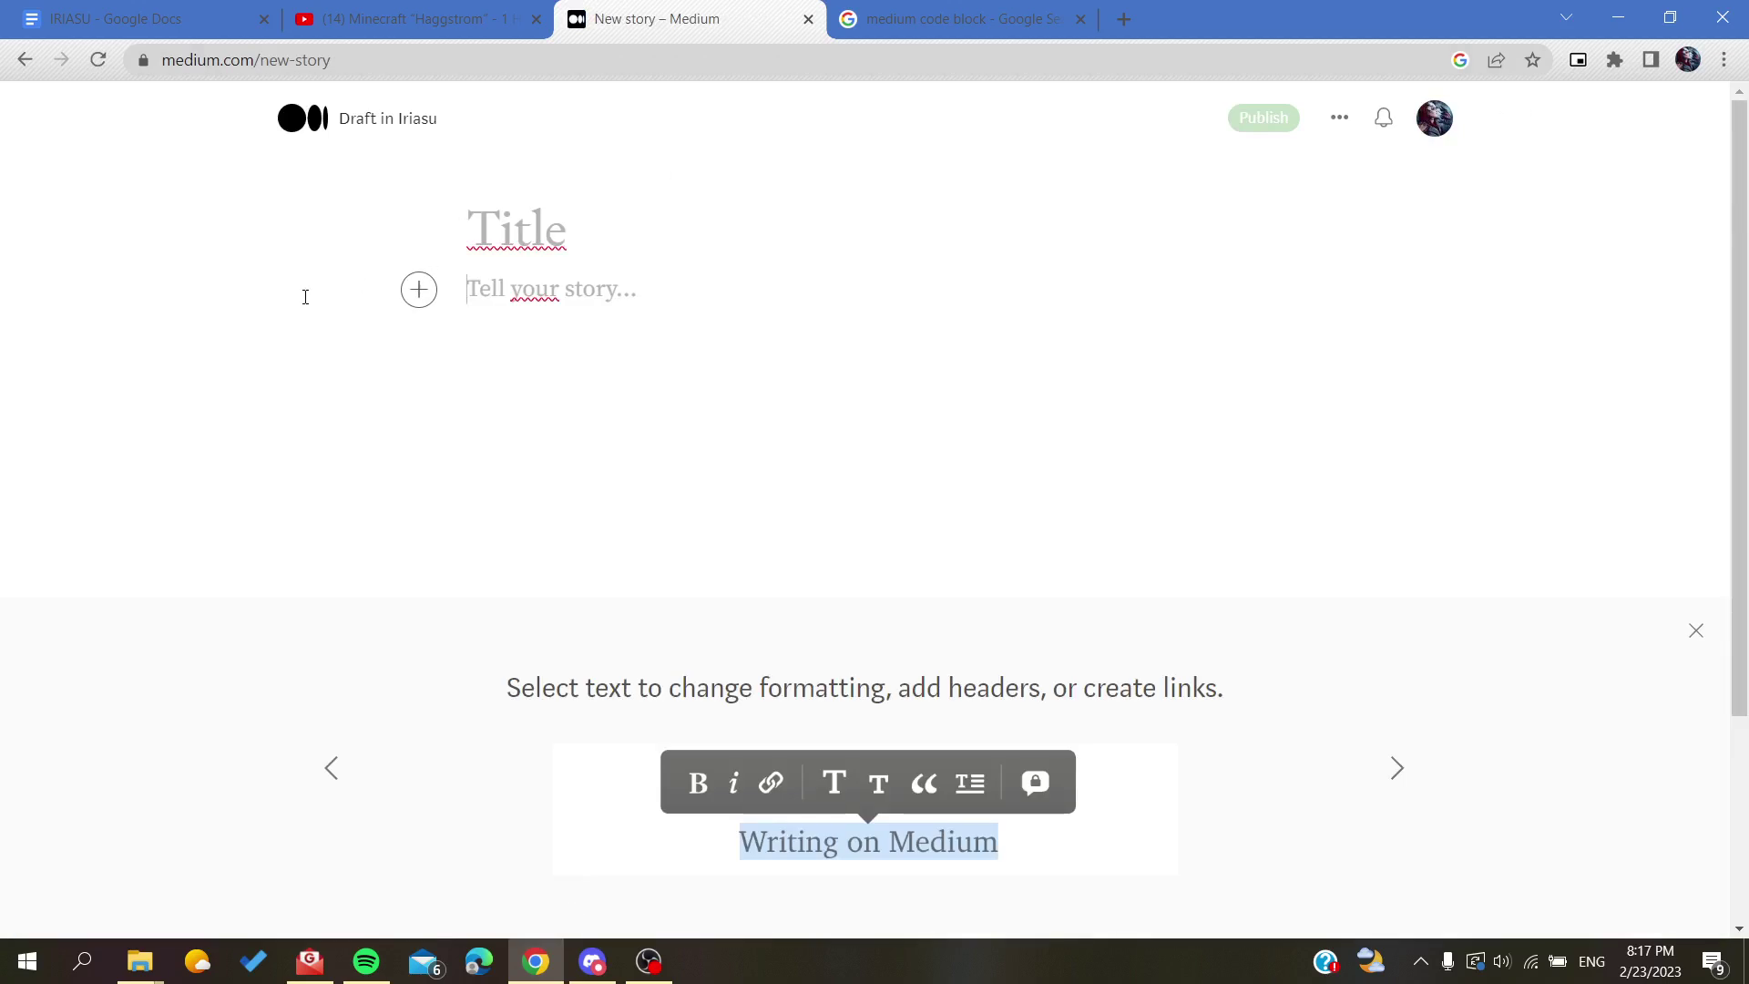
{"action": "left_click", "coordinate": [526, 225]}
{"action": "type", "text": "hot"}
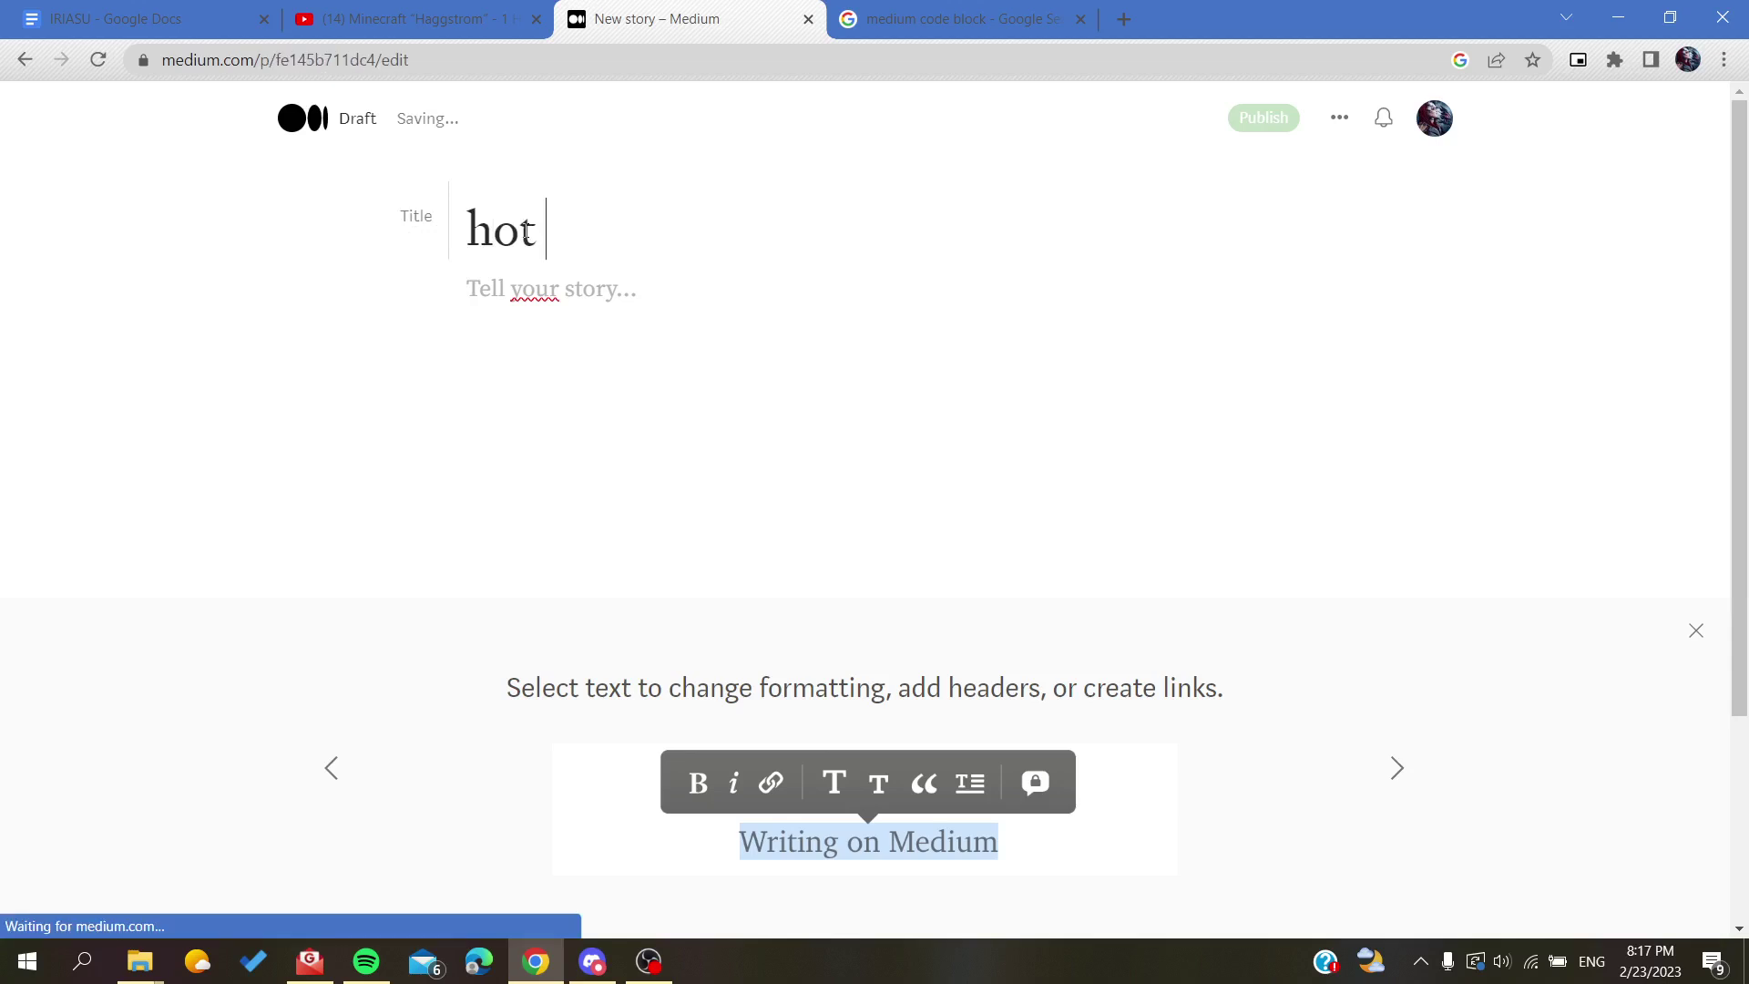
{"action": "key", "text": "BackSpace"}
{"action": "key", "text": "BackSpace"}
{"action": "key", "text": "BackSpace"}
{"action": "type", "text": "Ho"}
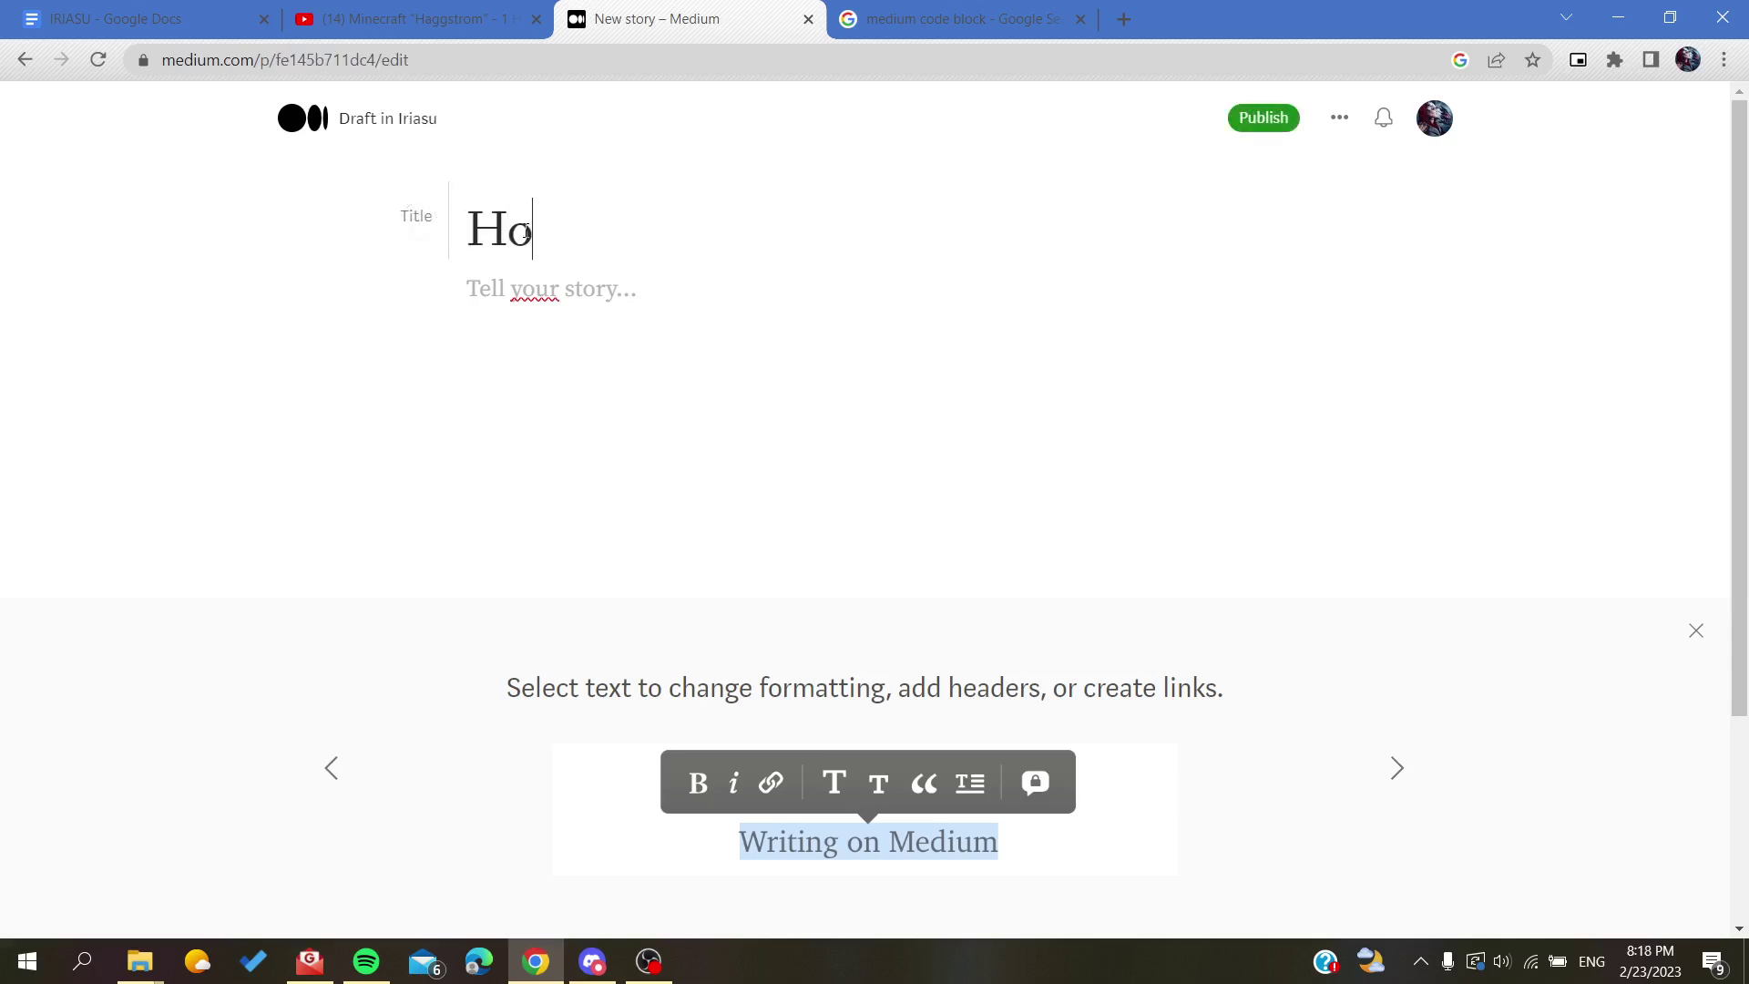
{"action": "type", "text": "w to w"}
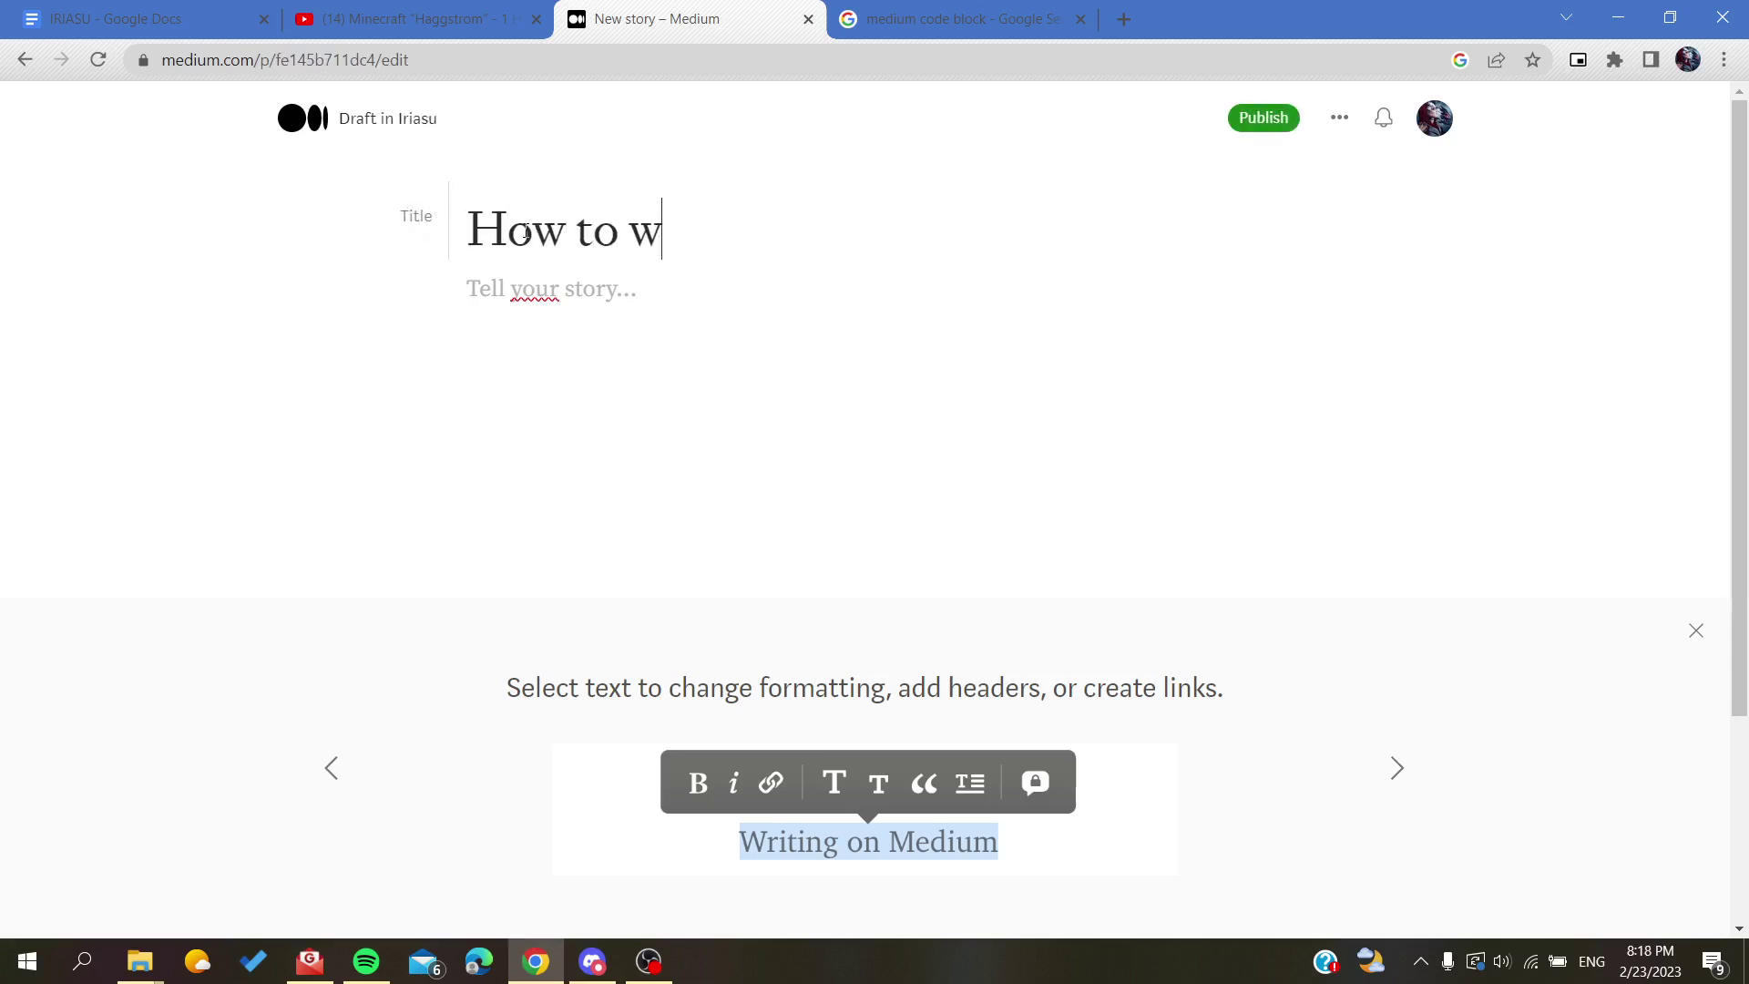
{"action": "type", "text": "rite code"}
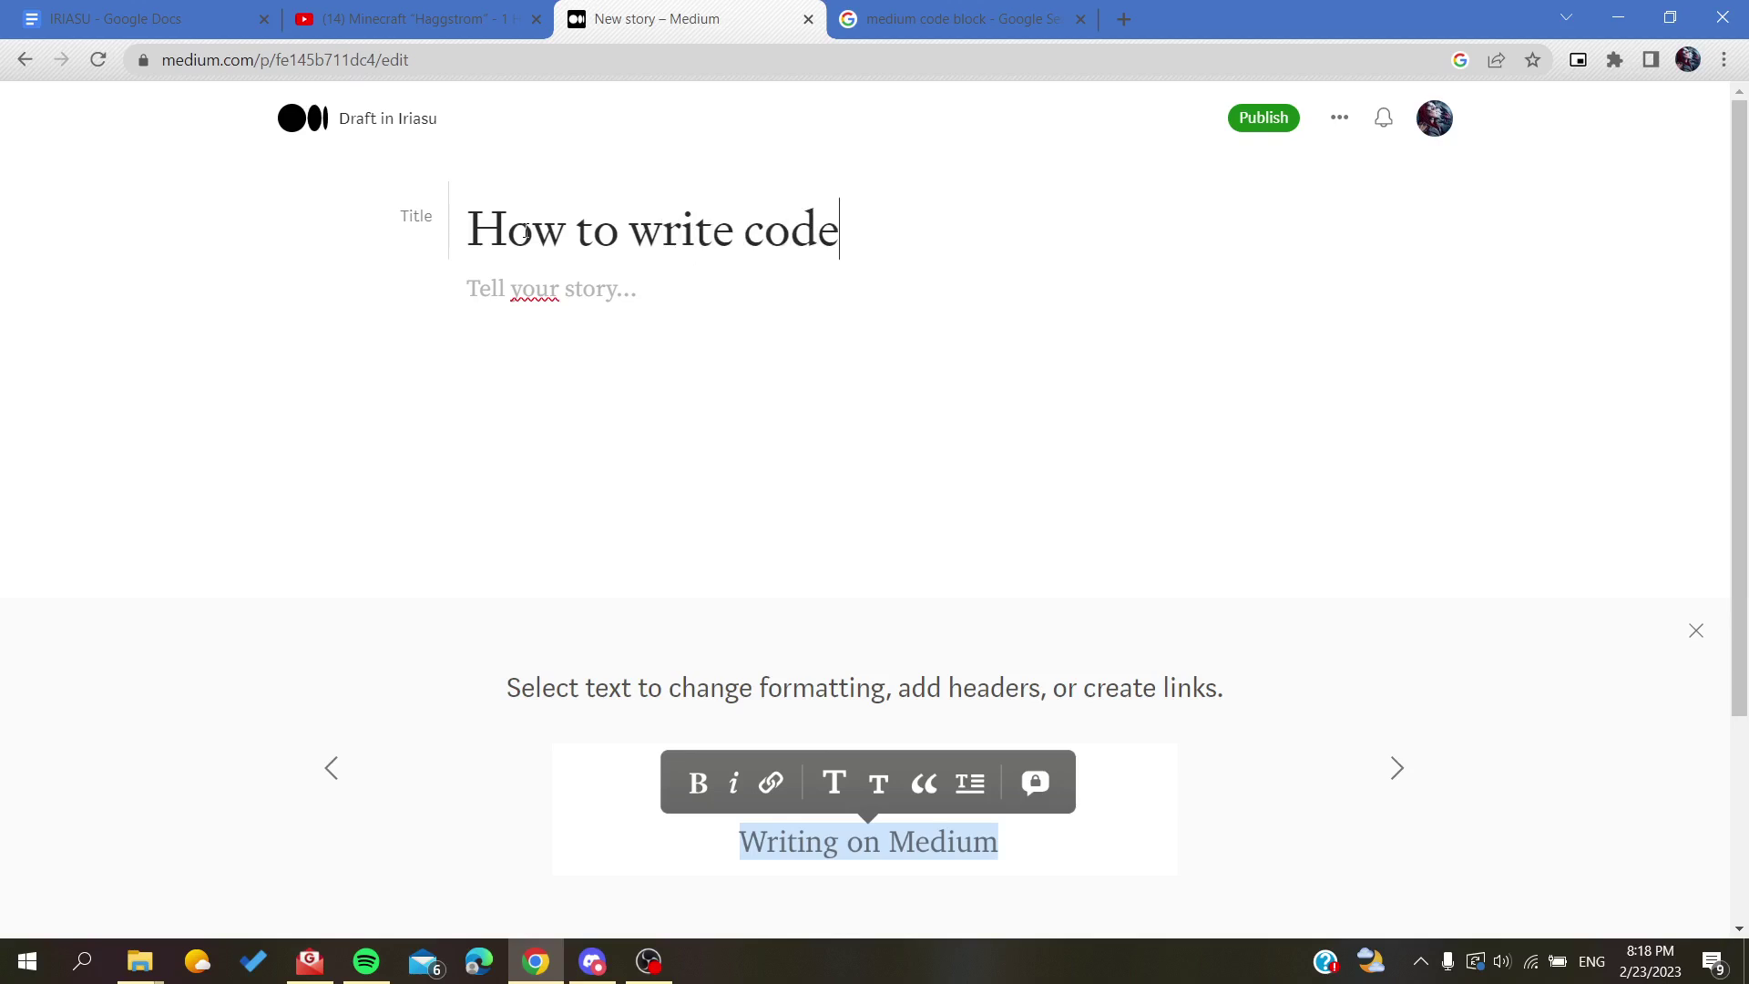
{"action": "key", "text": "Return"}
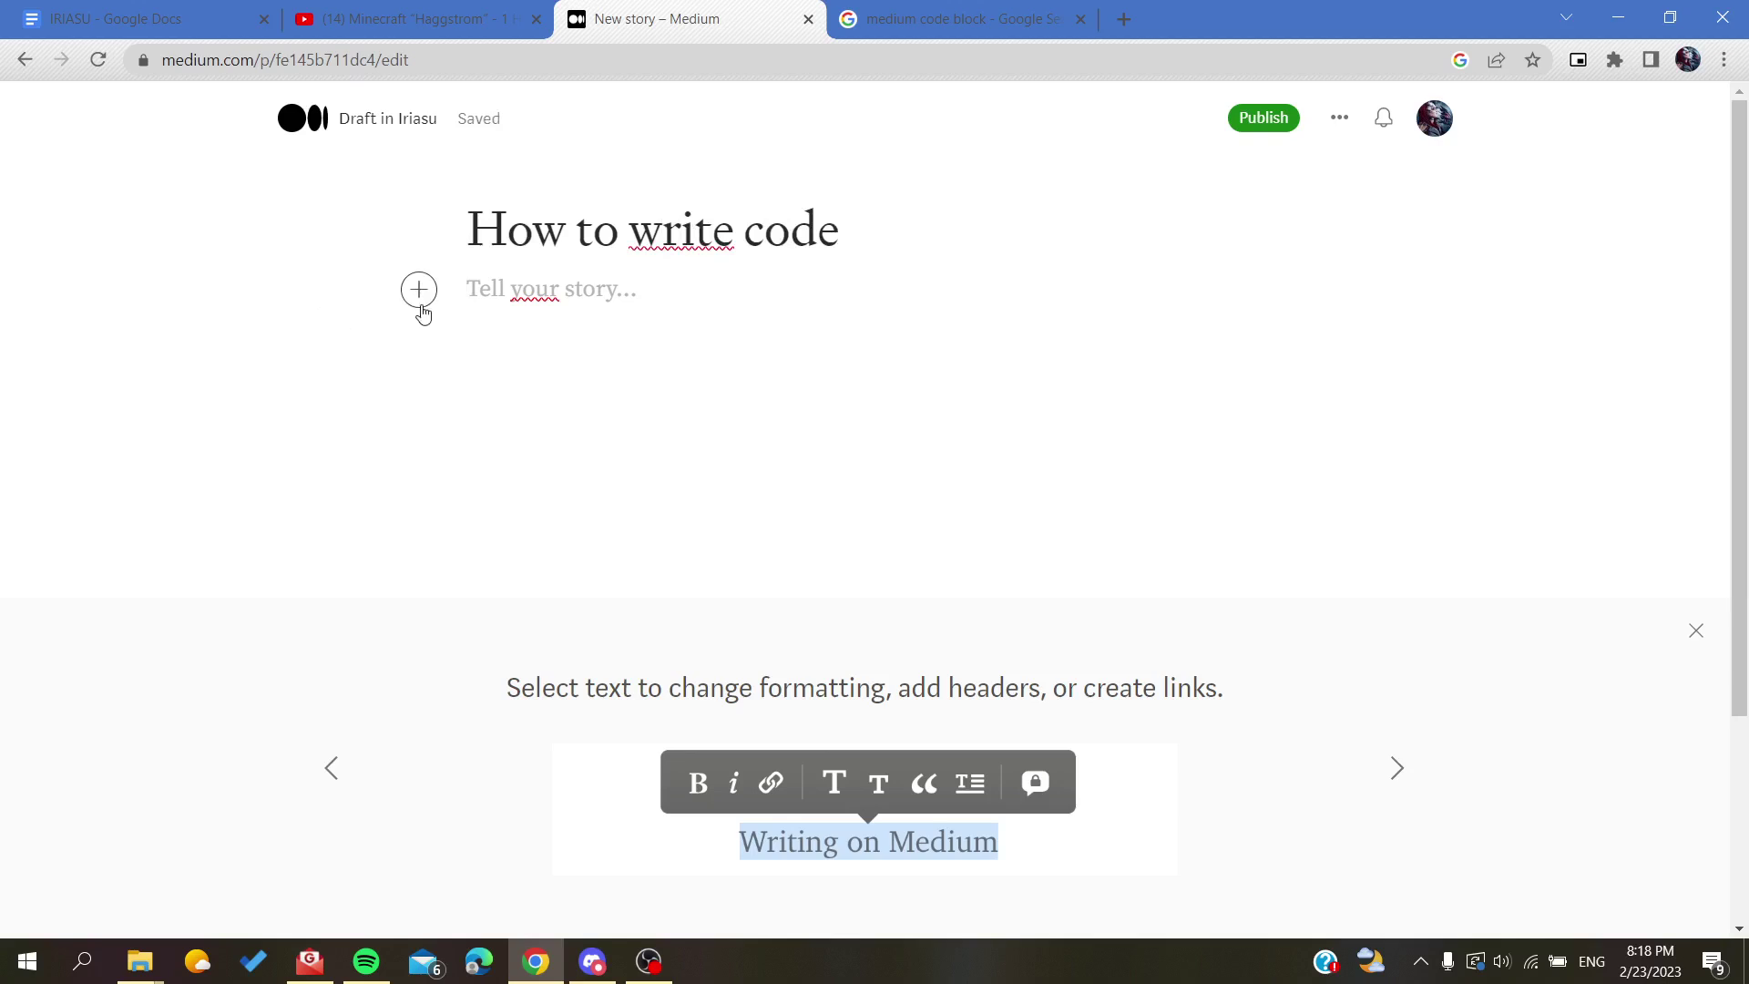
Step: Insert an empty code block under the title, redoing it after removing a mistaken one
{"action": "left_click", "coordinate": [415, 292]}
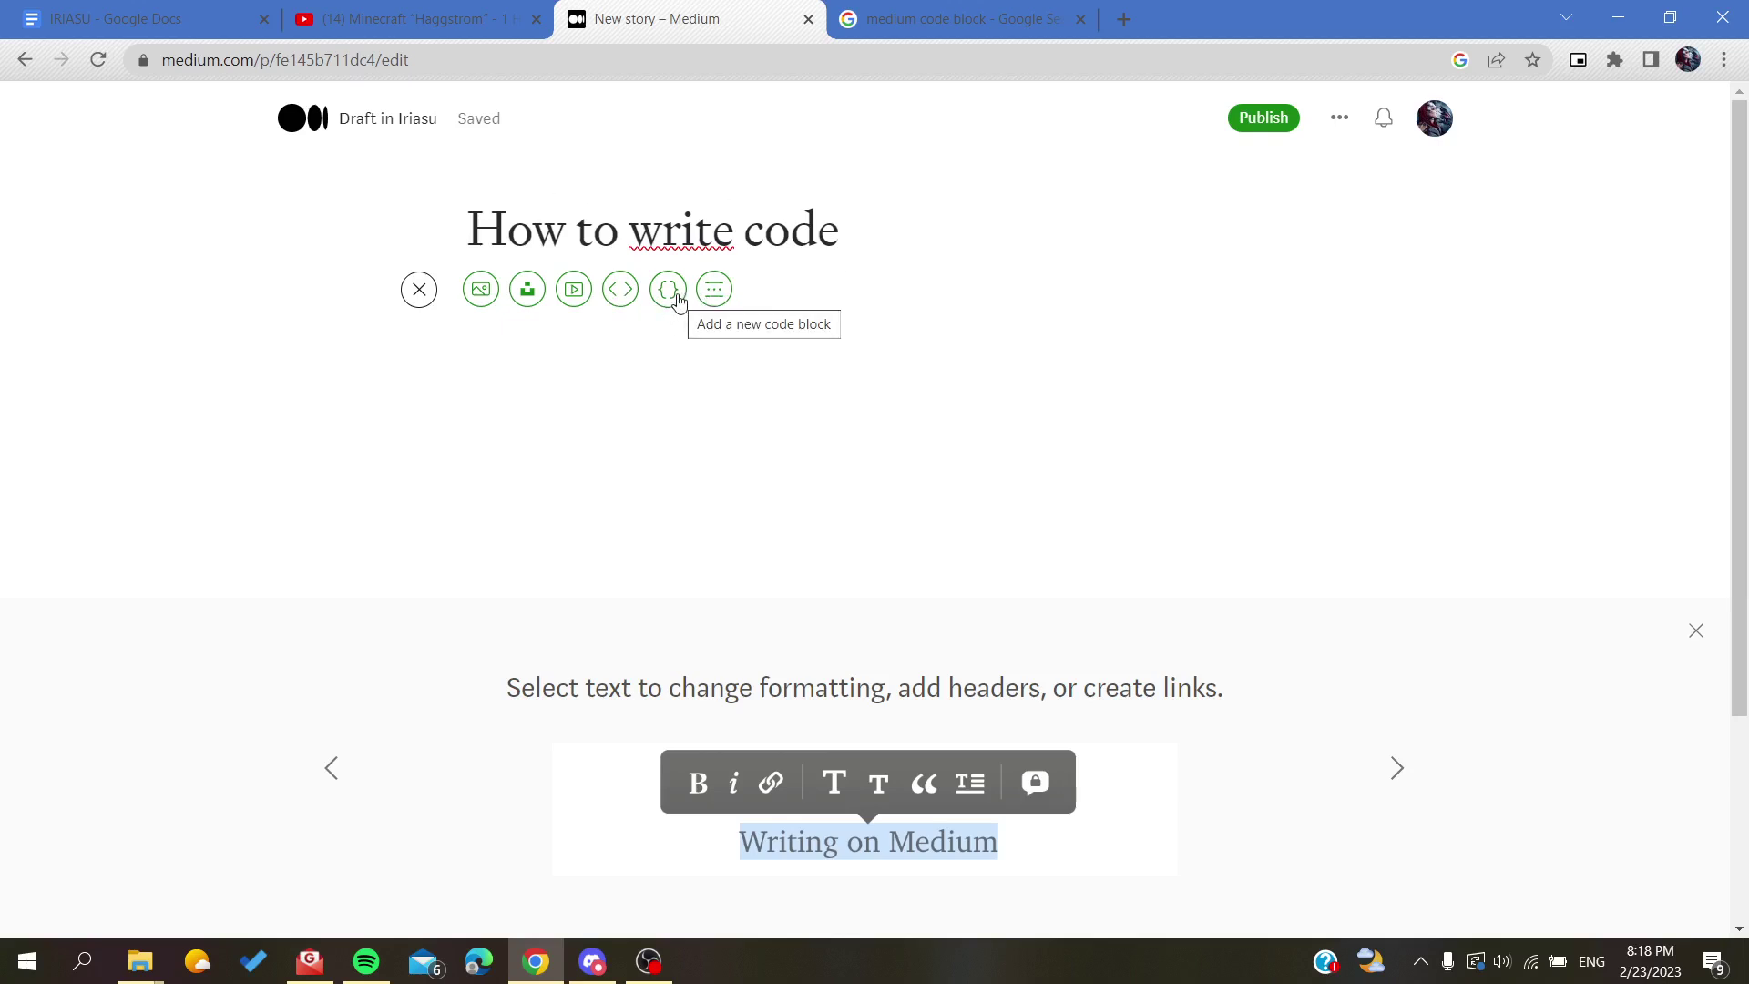
{"action": "left_click", "coordinate": [676, 293]}
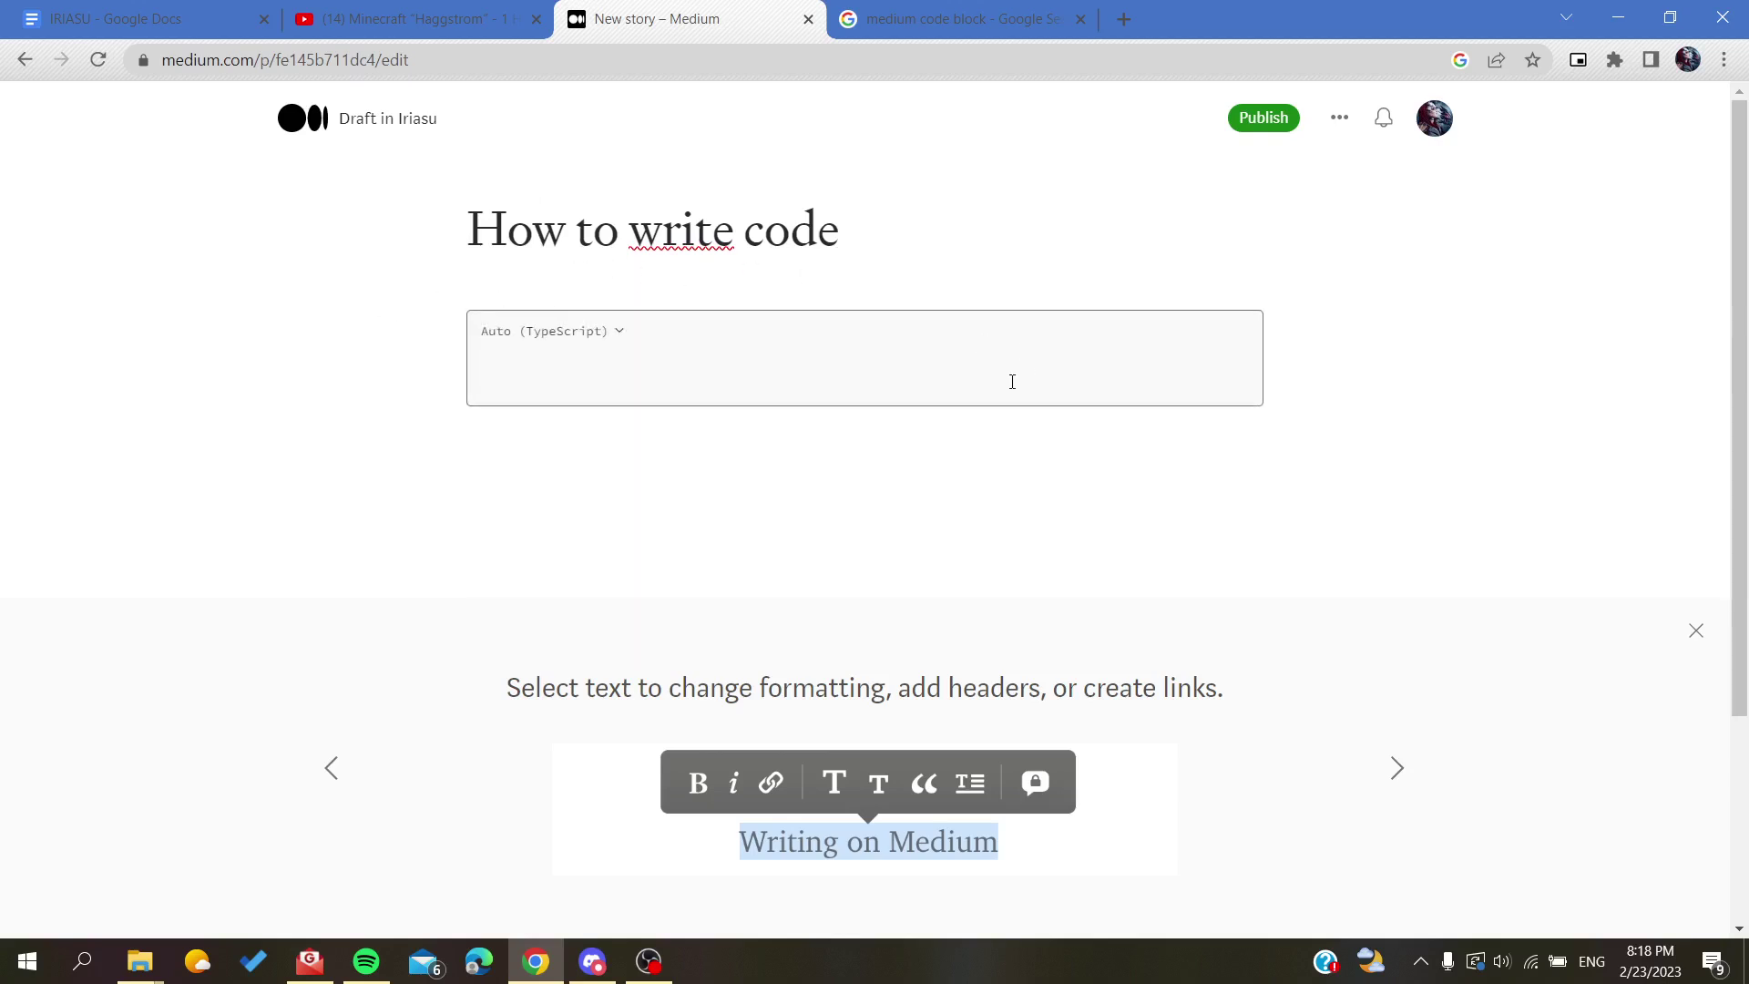
{"action": "key", "text": "Return"}
{"action": "key", "text": "Return"}
{"action": "key", "text": "Return"}
{"action": "key", "text": "Return"}
{"action": "key", "text": "Return"}
{"action": "key", "text": "Return"}
{"action": "key", "text": "Return"}
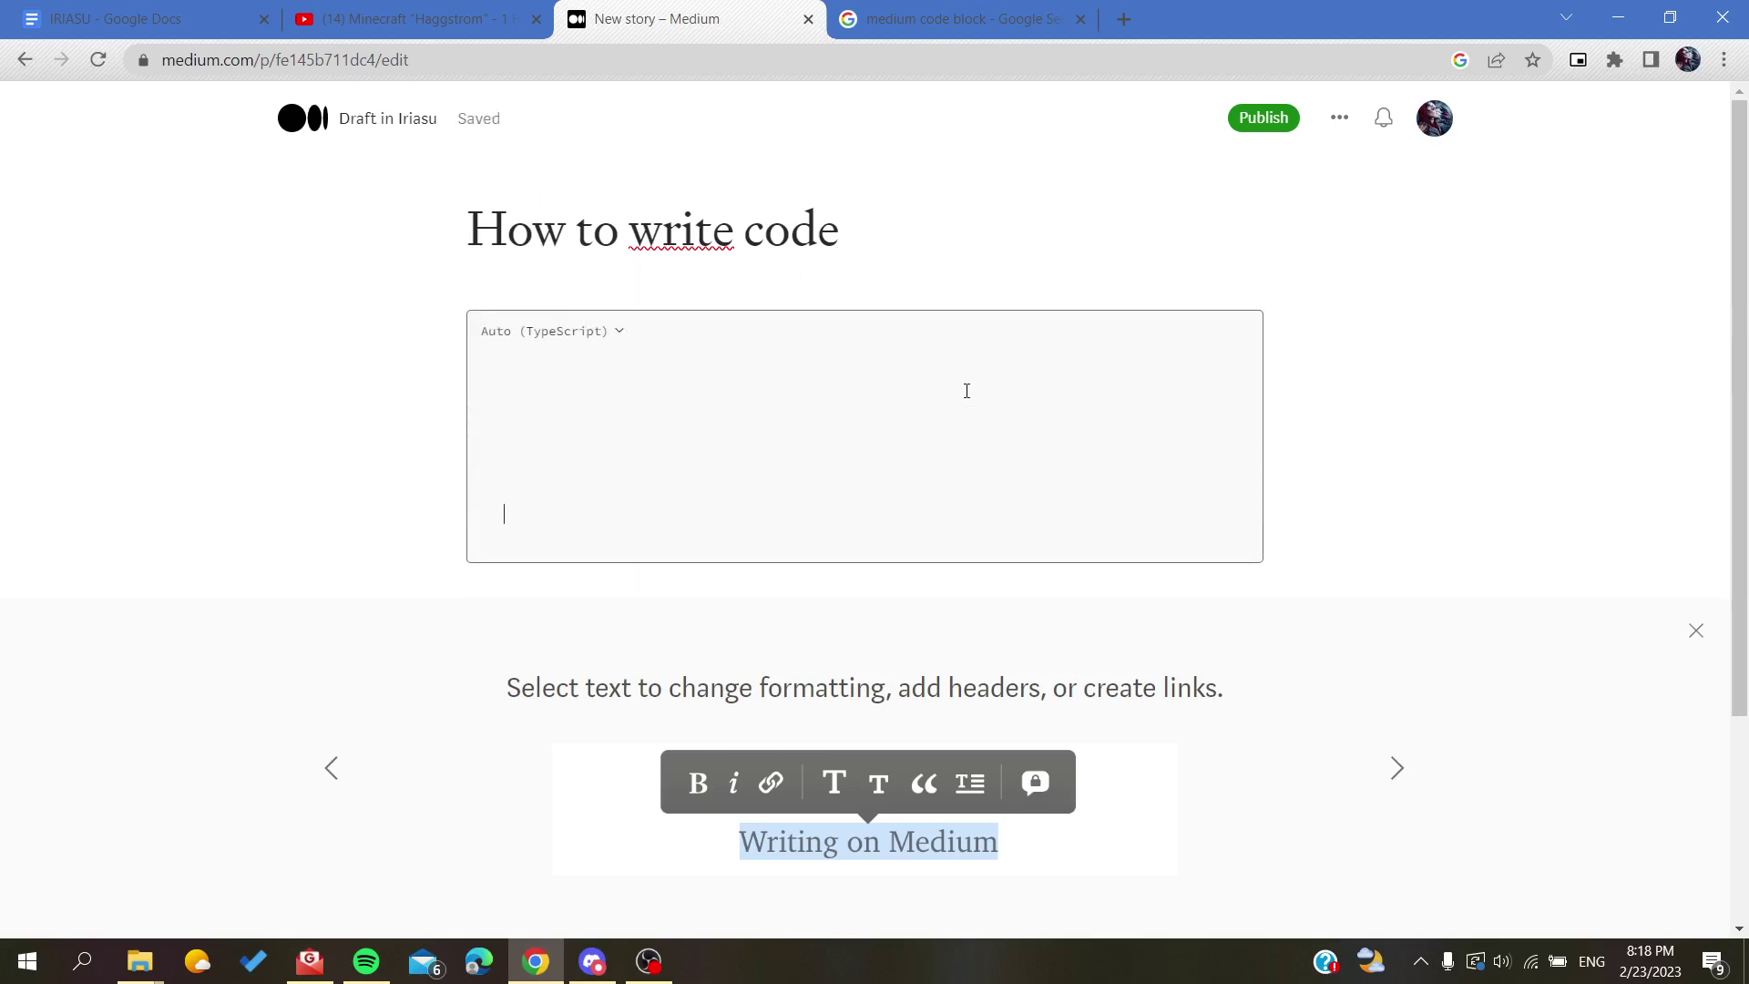
{"action": "key", "text": "BackSpace"}
{"action": "key", "text": "BackSpace"}
{"action": "key", "text": "BackSpace"}
{"action": "key", "text": "BackSpace"}
{"action": "key", "text": "BackSpace"}
{"action": "key", "text": "BackSpace"}
{"action": "key", "text": "BackSpace"}
{"action": "key", "text": "BackSpace"}
{"action": "key", "text": "Return"}
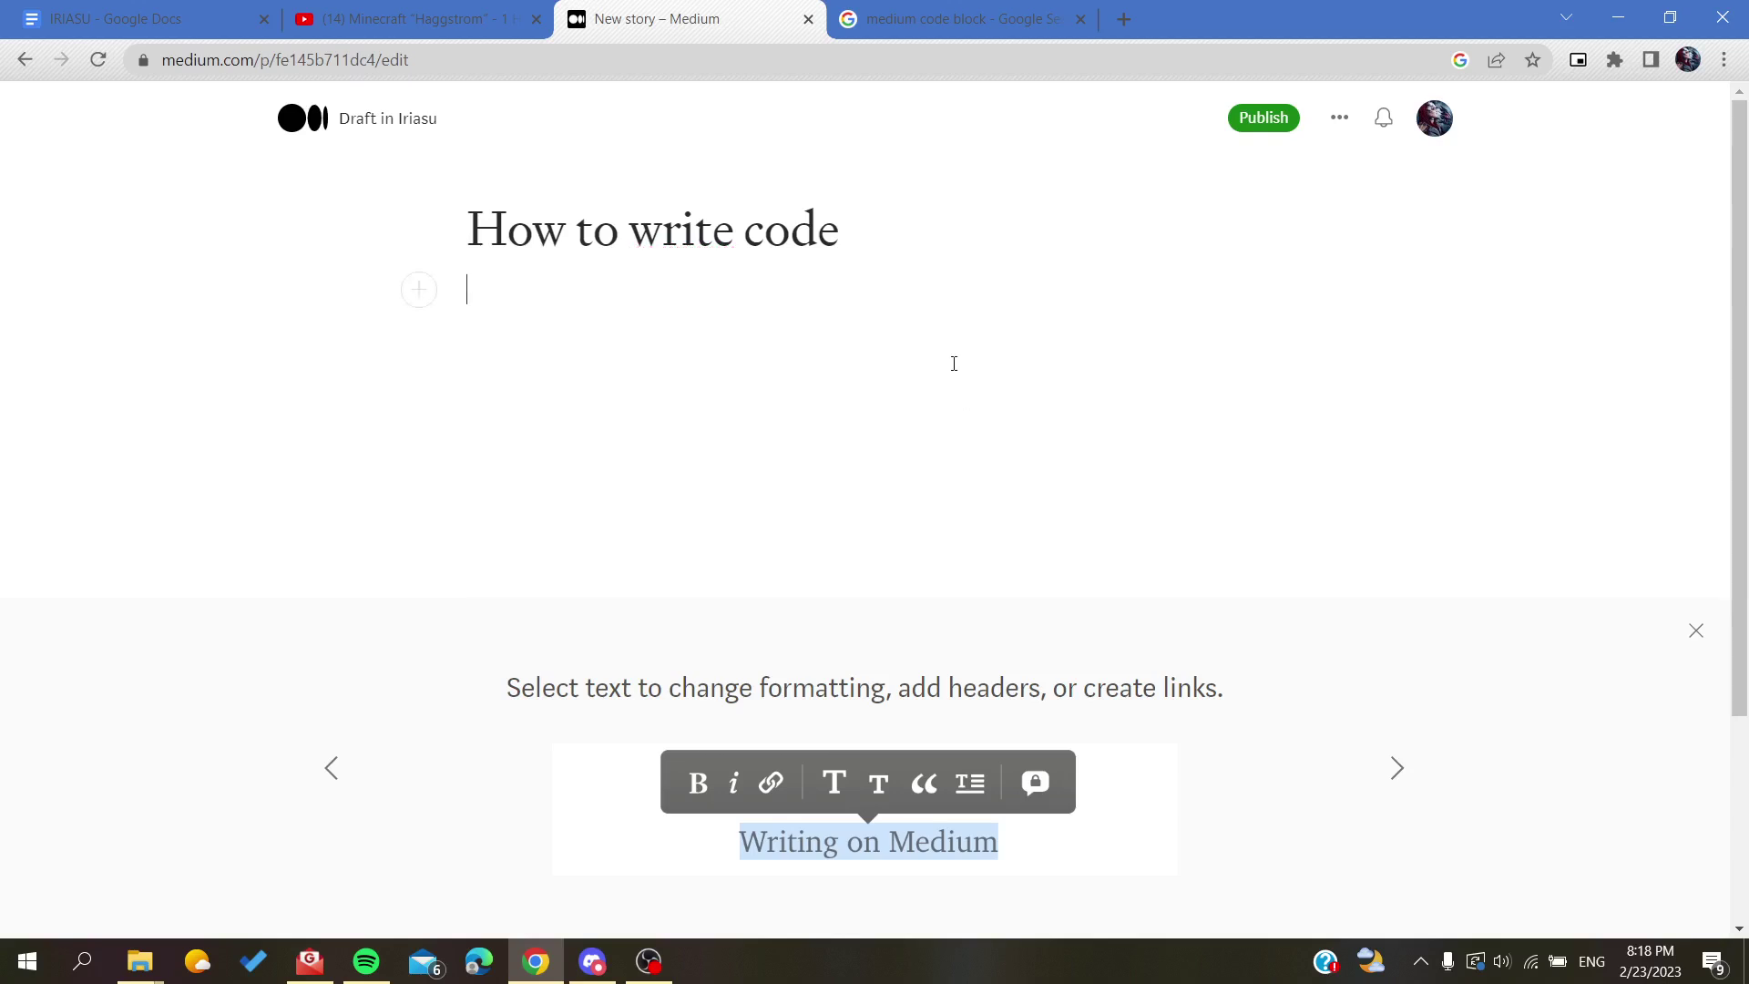
{"action": "left_click", "coordinate": [419, 290]}
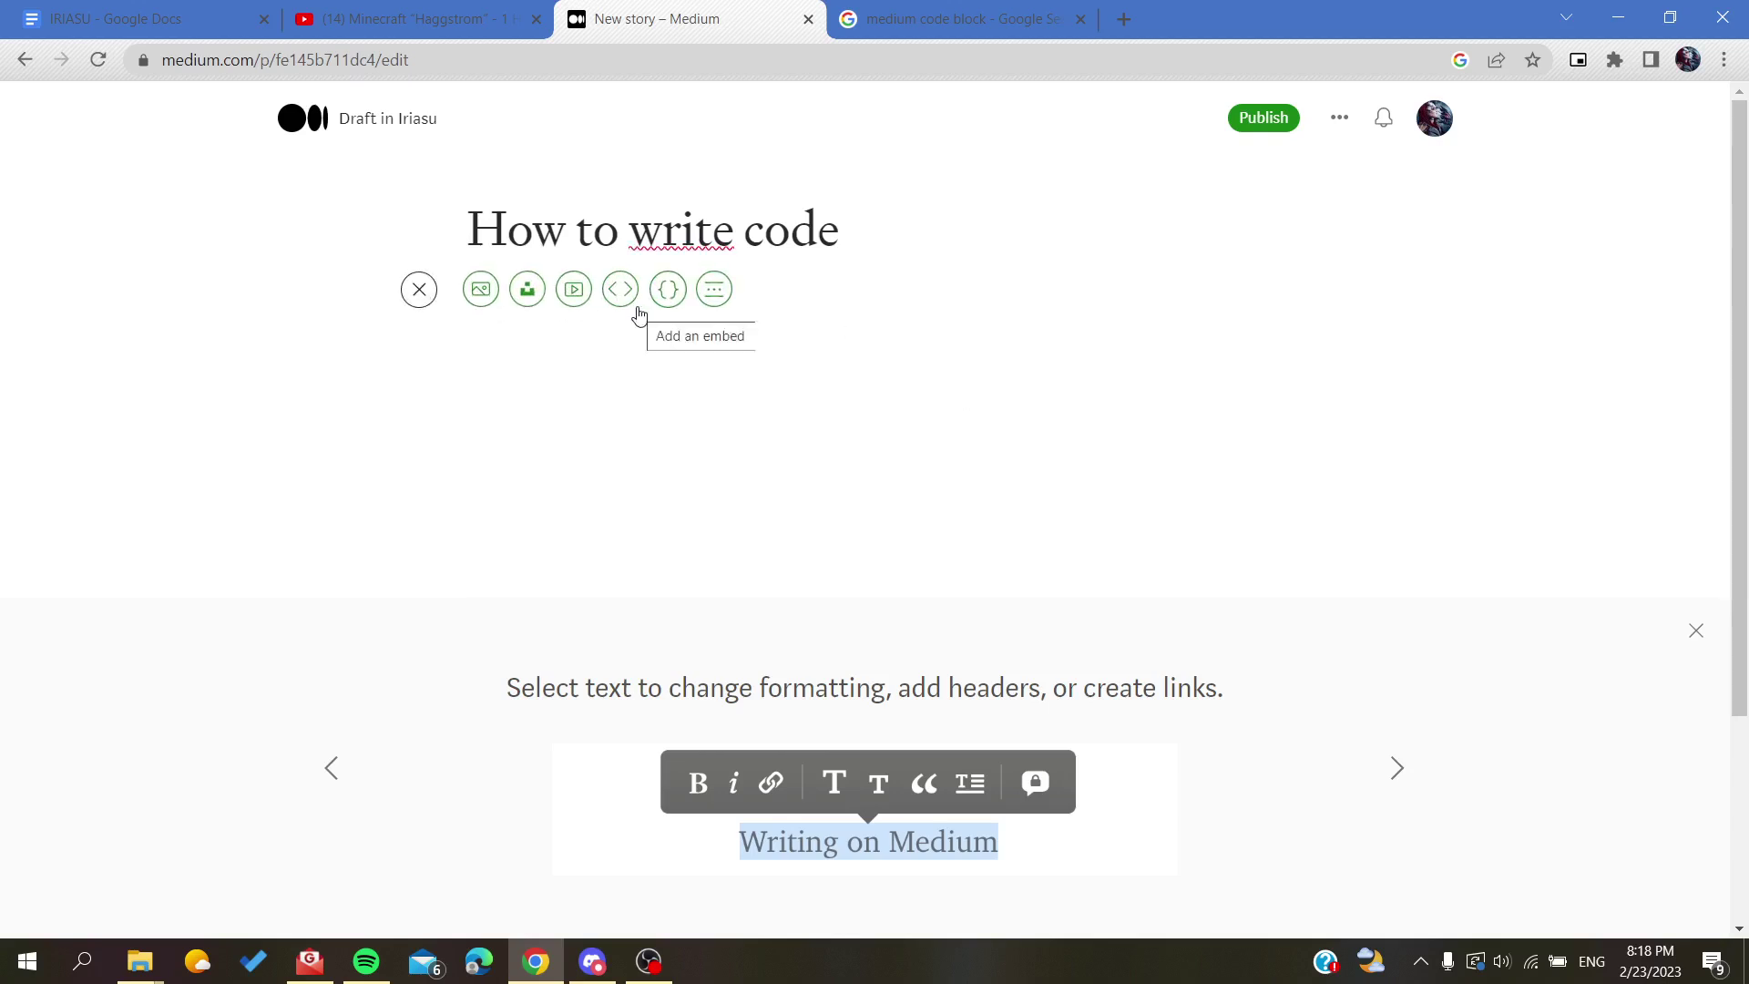
{"action": "left_click", "coordinate": [663, 290]}
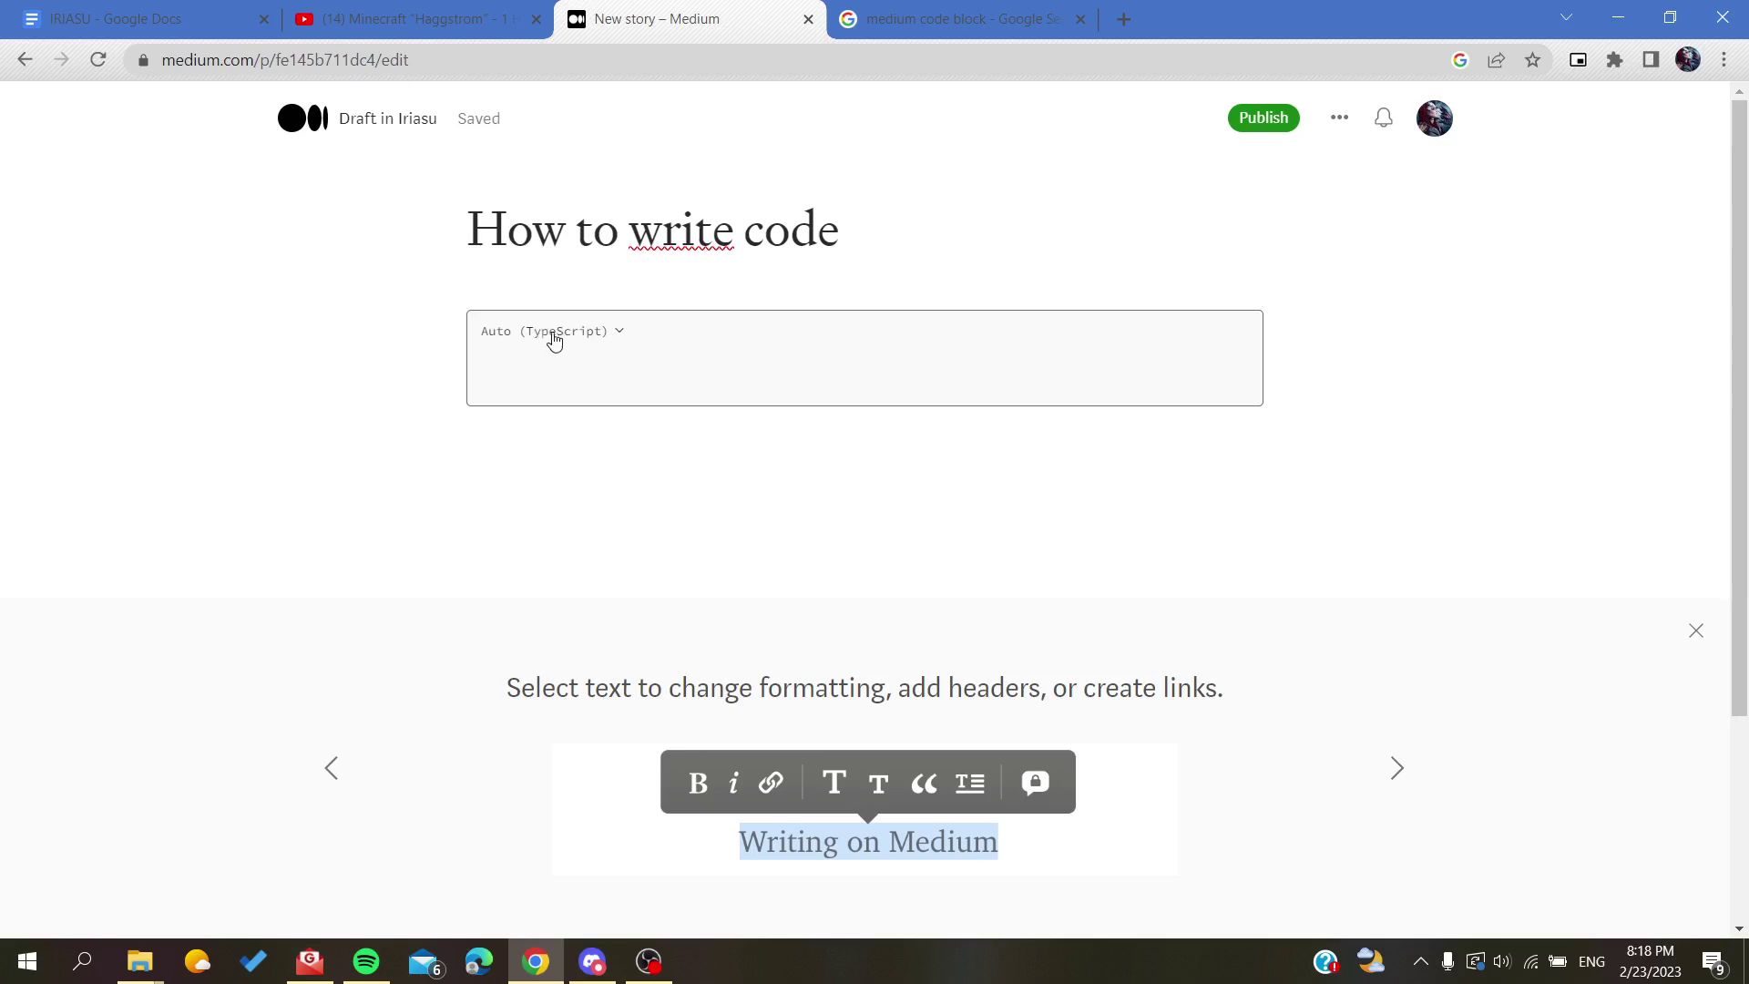
Step: Set the code block's language to C
{"action": "left_click", "coordinate": [541, 342]}
{"action": "scroll", "coordinate": [606, 515], "scroll_direction": "down", "scroll_amount": 10}
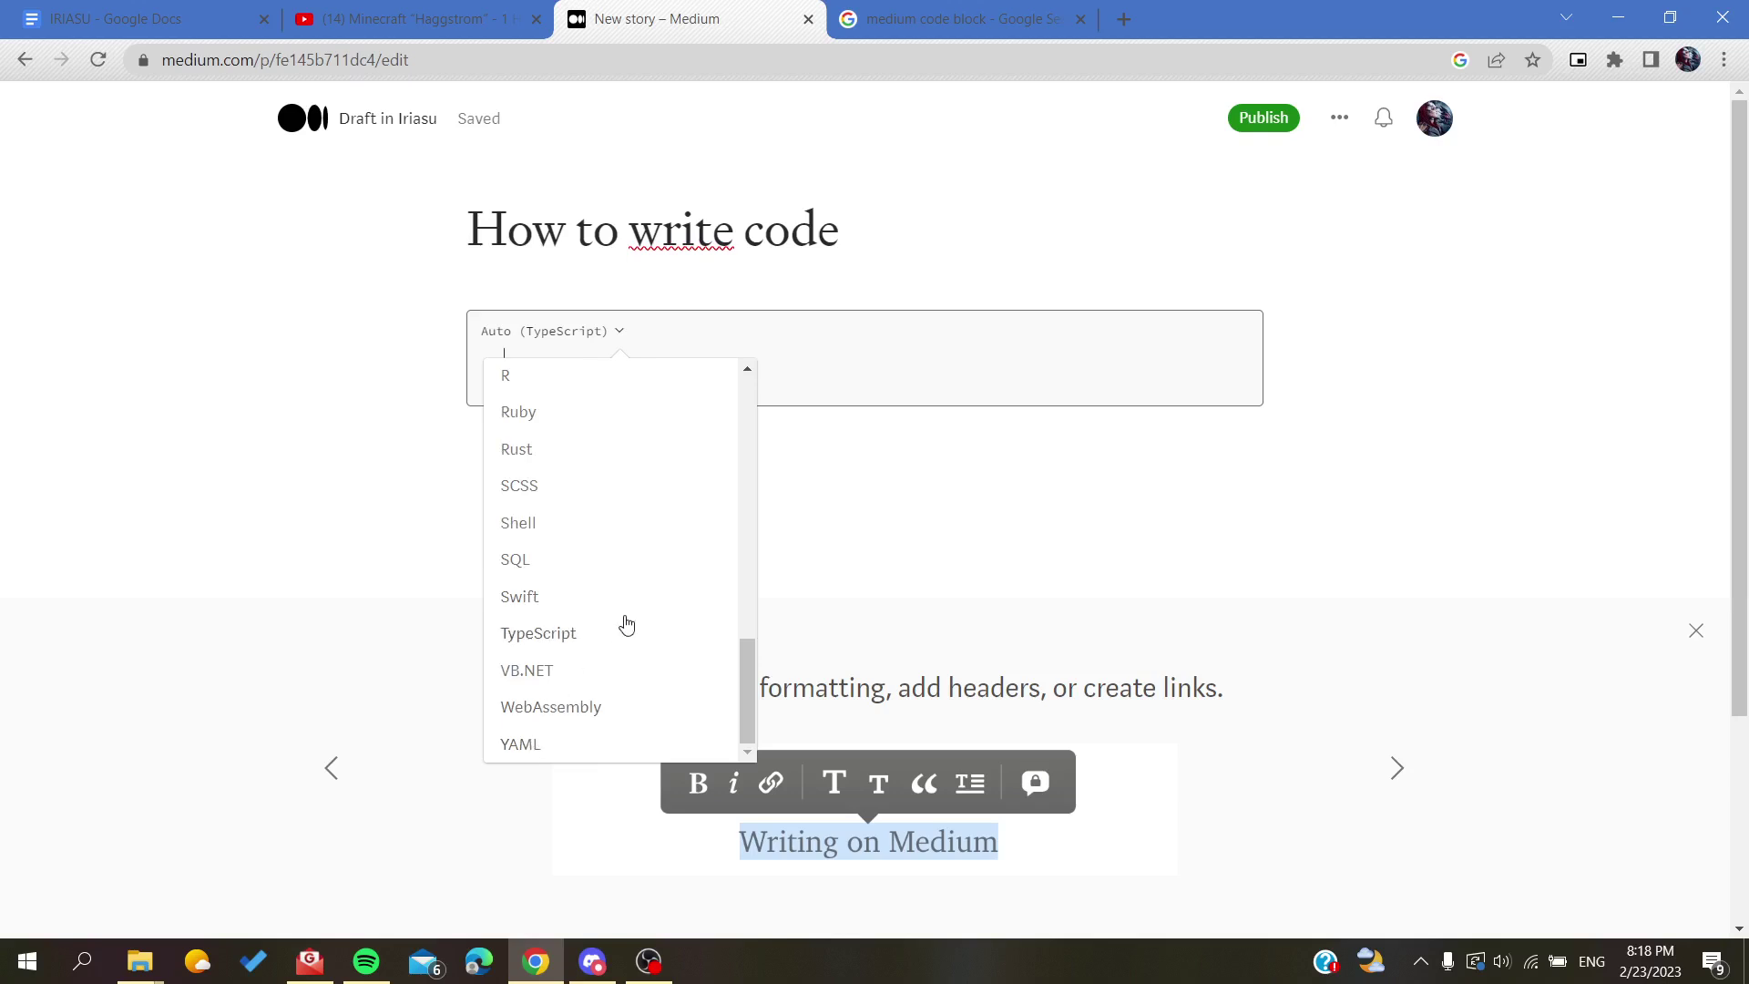
{"action": "scroll", "coordinate": [625, 620], "scroll_direction": "up", "scroll_amount": 6}
{"action": "scroll", "coordinate": [597, 583], "scroll_direction": "up", "scroll_amount": 2}
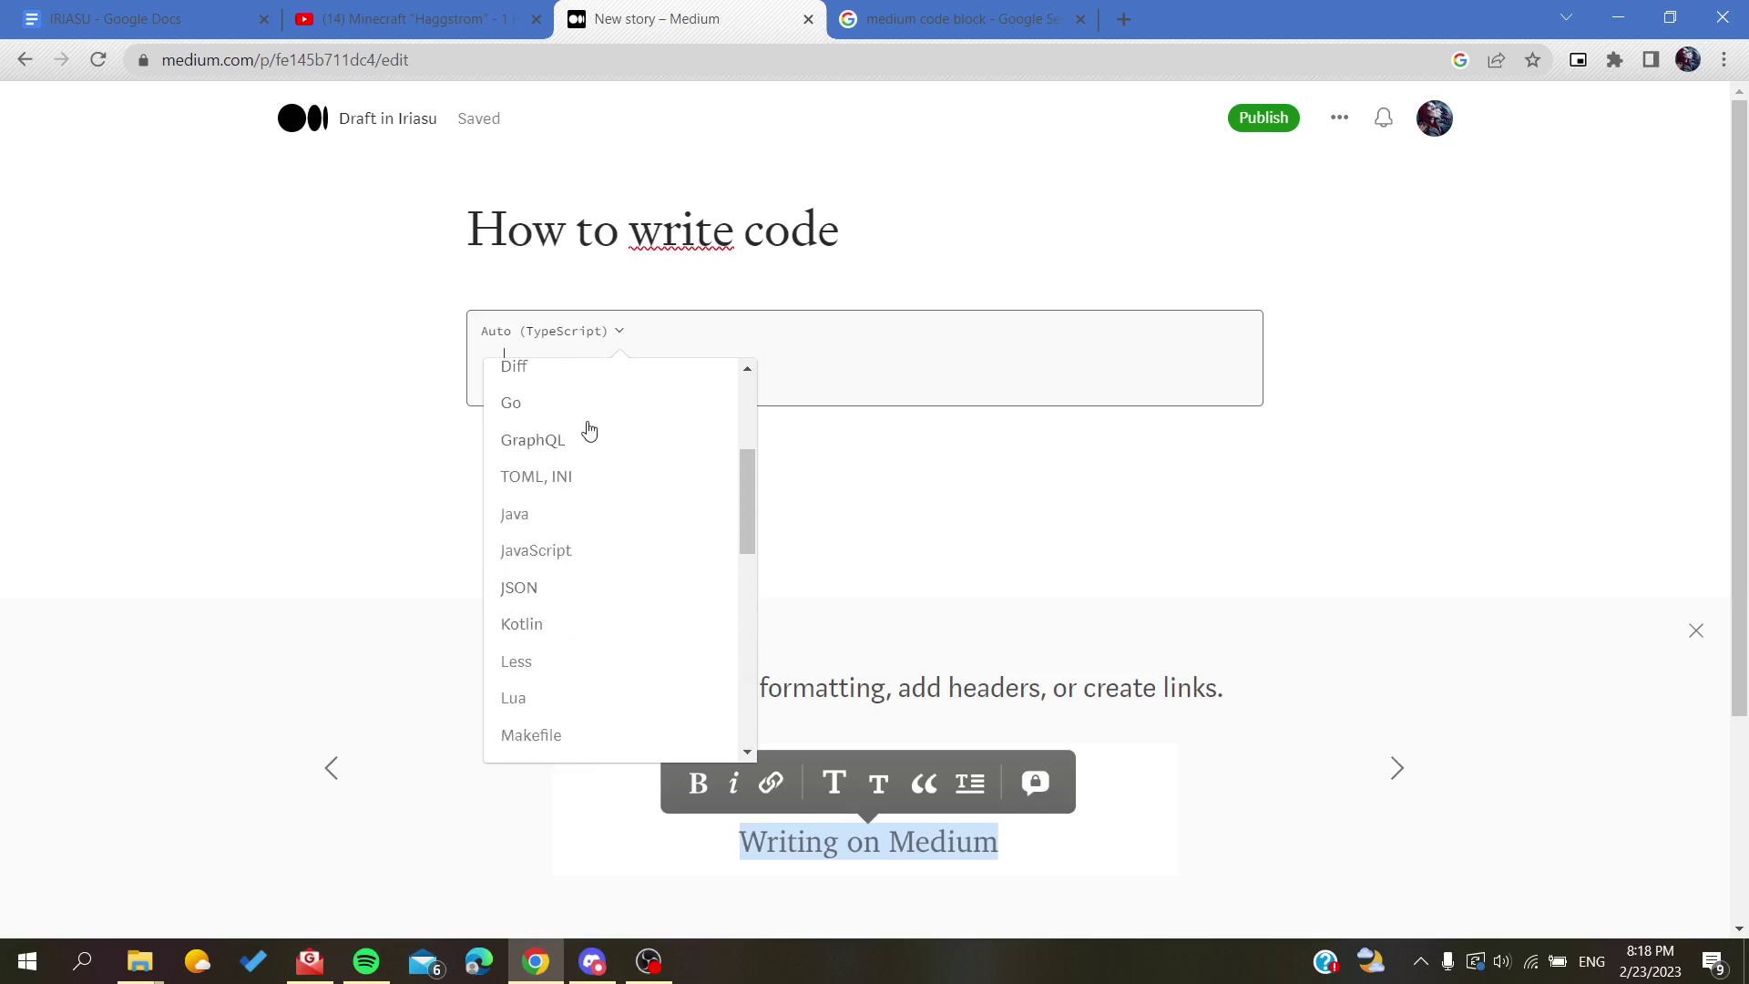
{"action": "scroll", "coordinate": [589, 429], "scroll_direction": "up", "scroll_amount": 4}
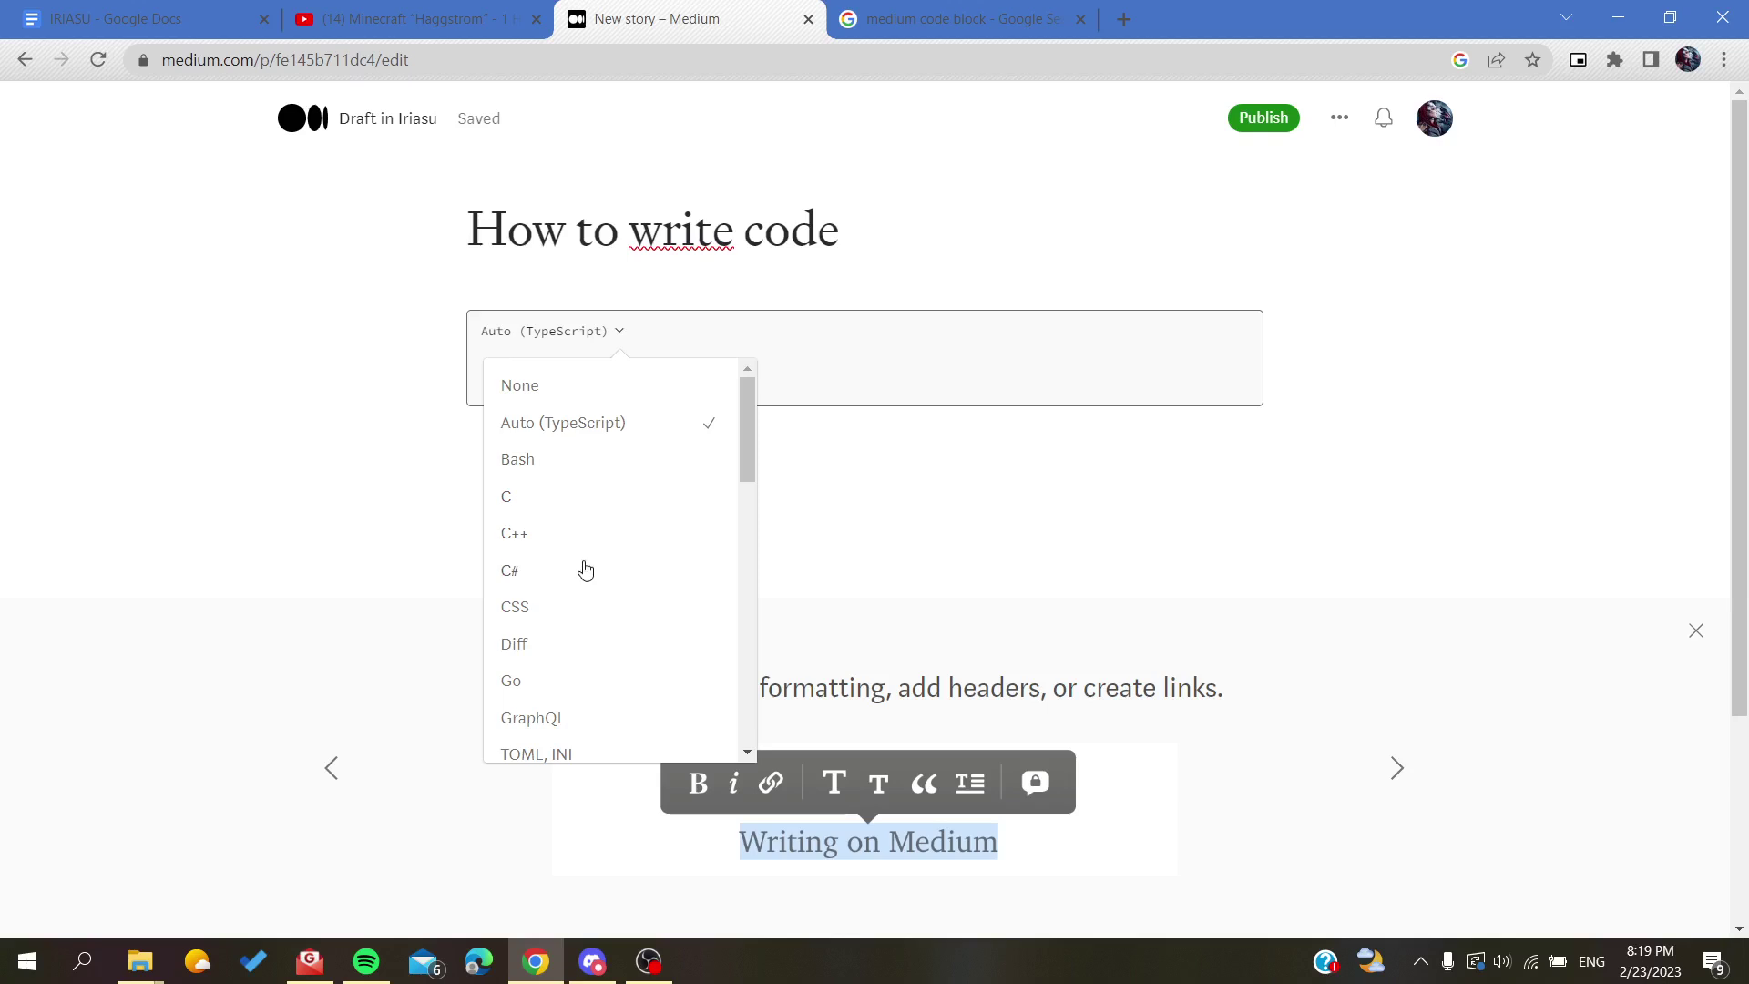
{"action": "left_click", "coordinate": [503, 496]}
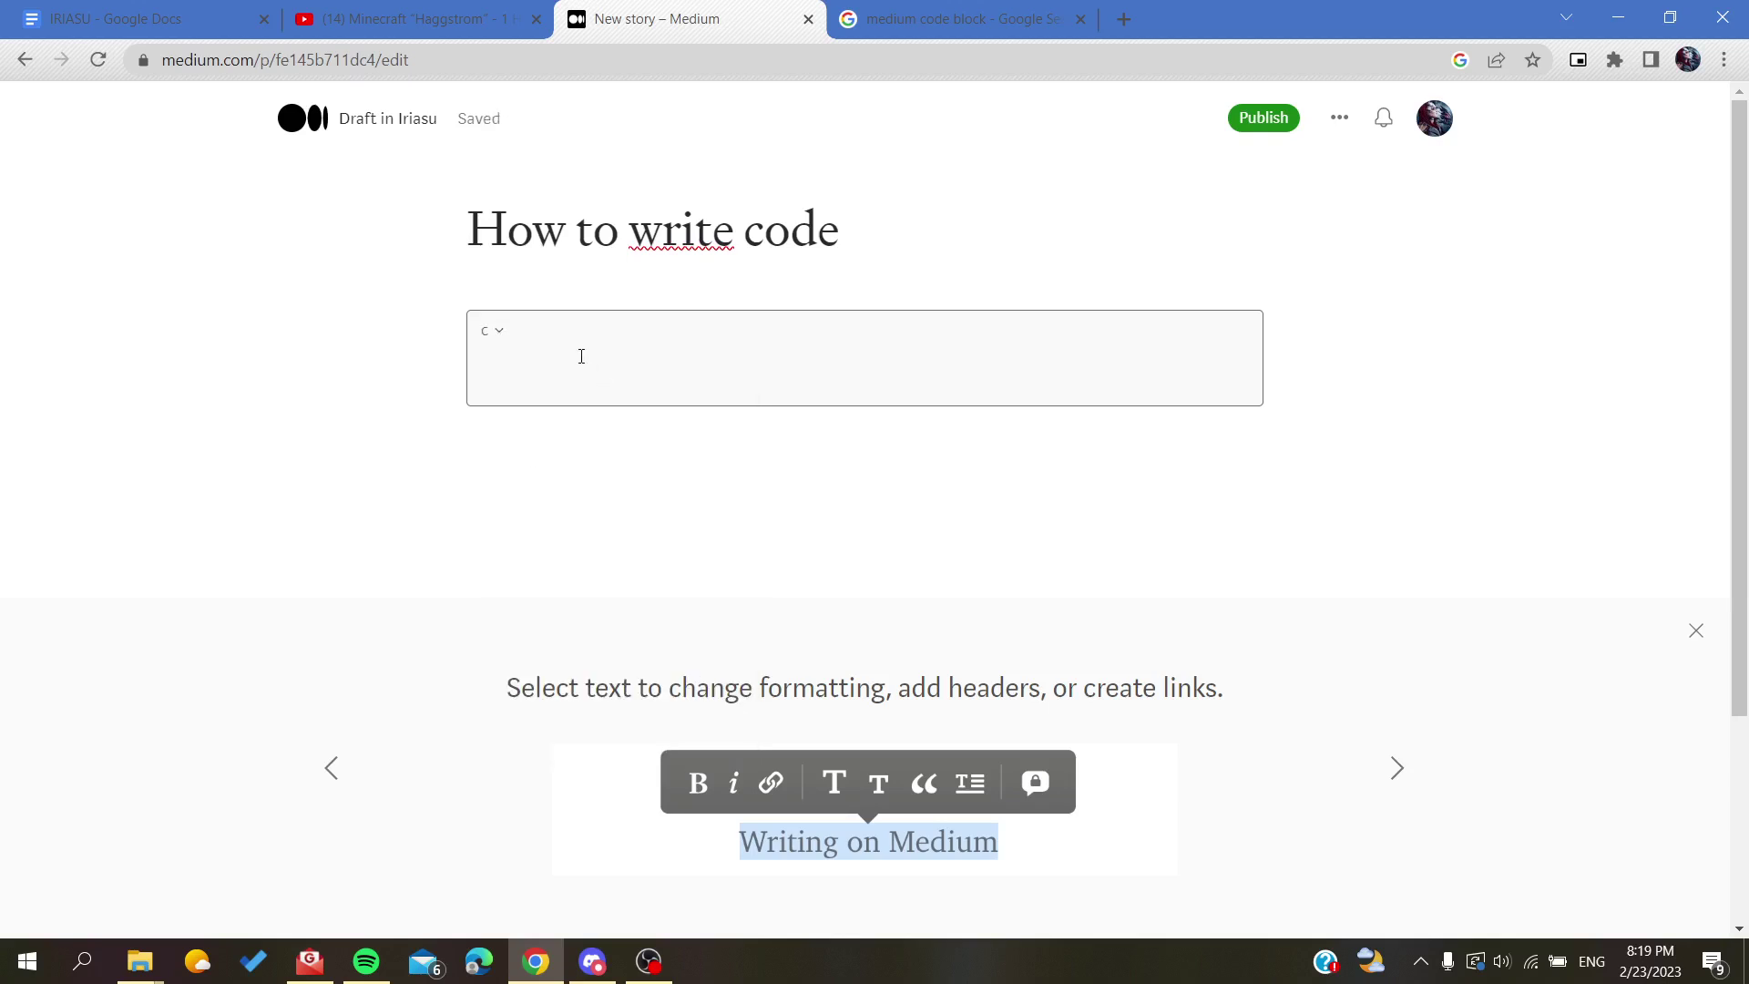
Step: Type '#include <stdio.h>' as the first code line and start a new line
{"action": "type", "text": "#include <stdio.h>"}
{"action": "key", "text": "Return"}
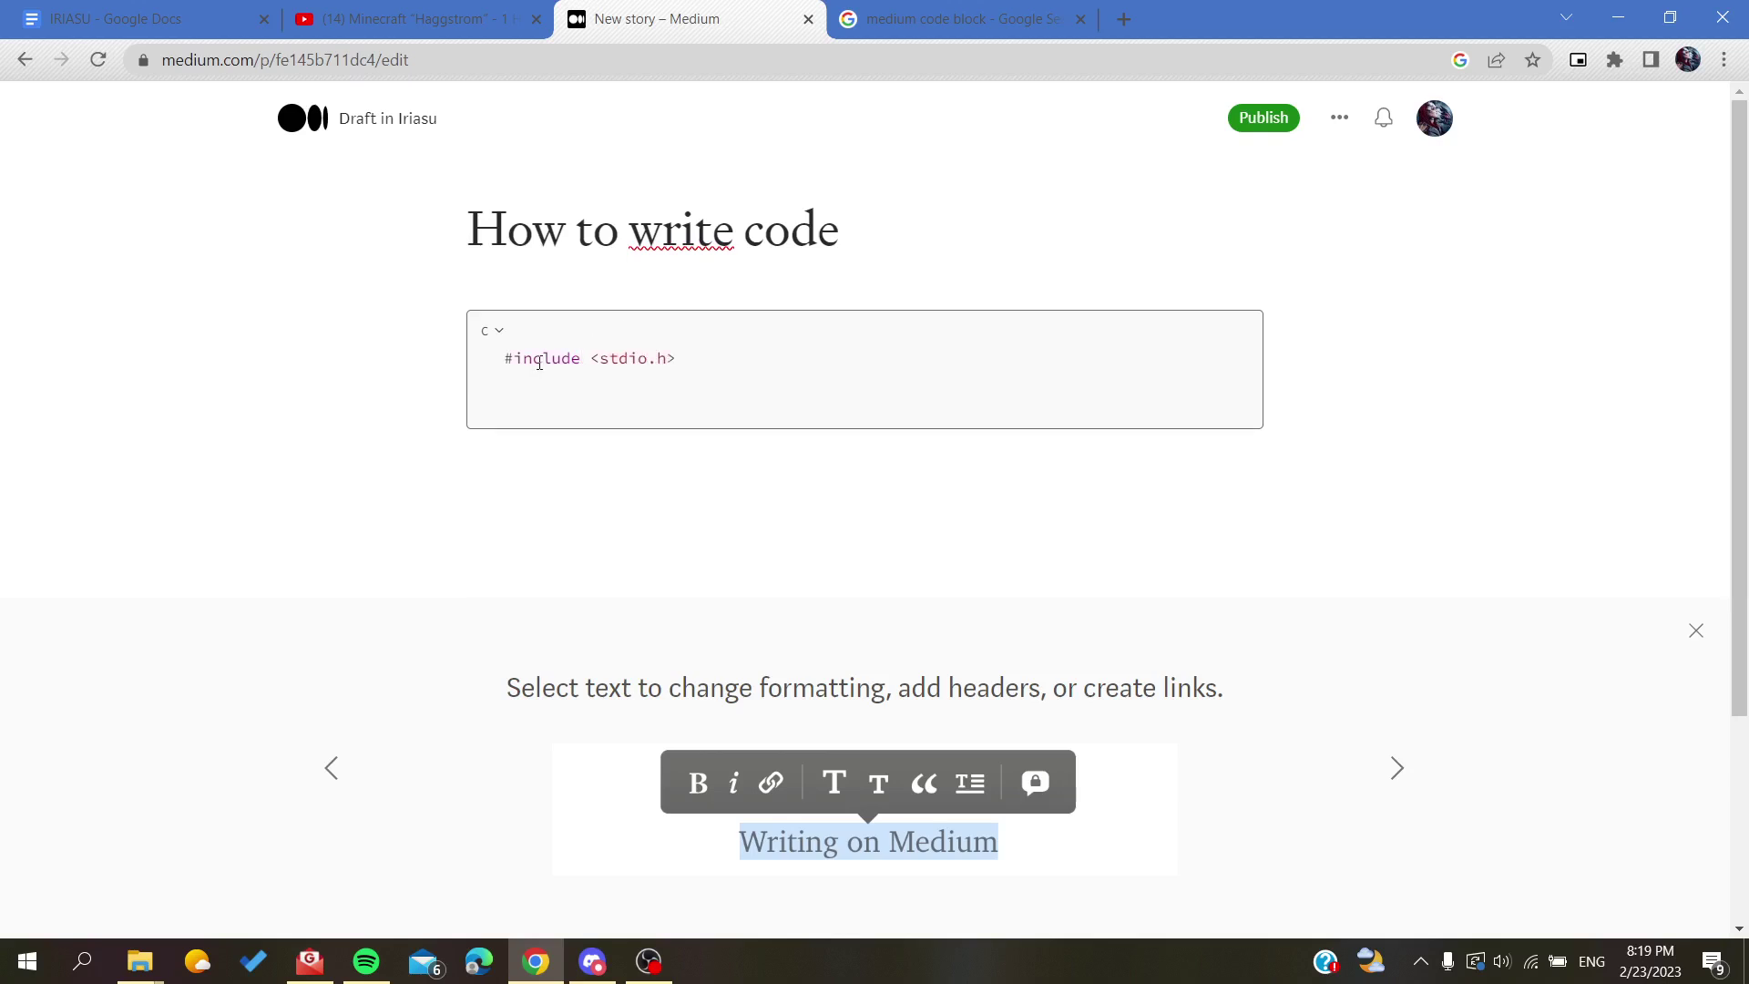
{"action": "left_click", "coordinate": [498, 333]}
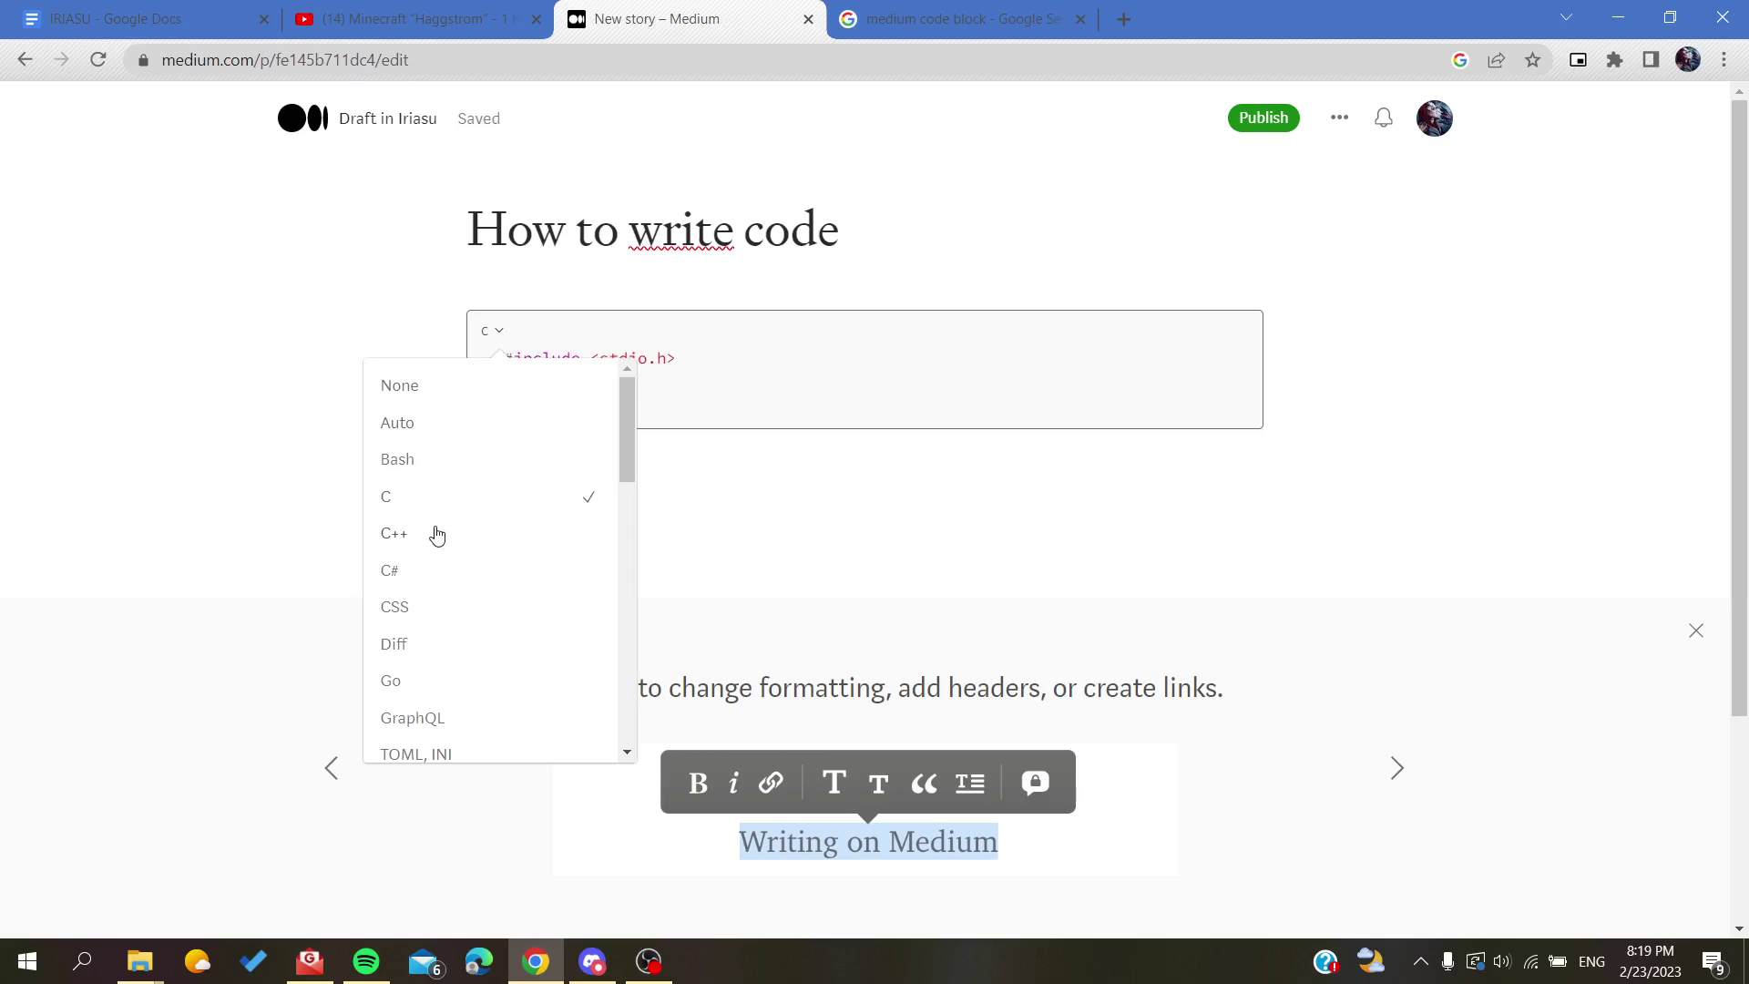
Step: Clear the include line and switch the code block's language to PHP
{"action": "left_click", "coordinate": [421, 683]}
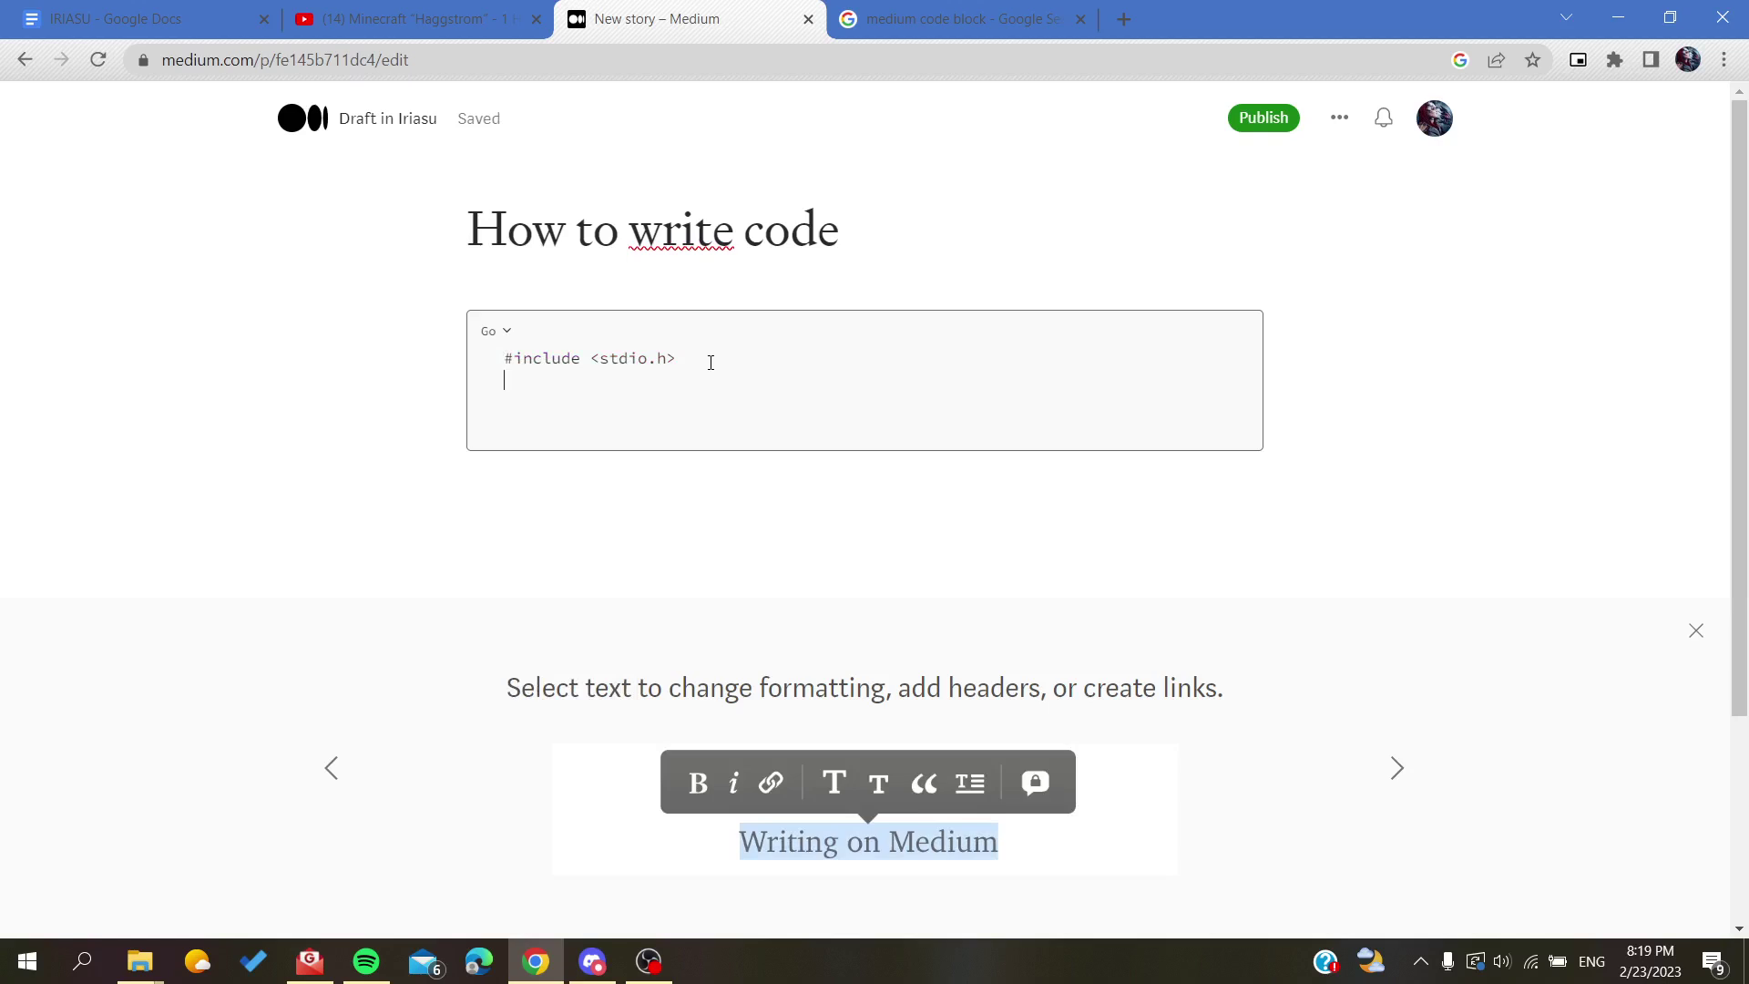
{"action": "key", "text": "BackSpace"}
{"action": "key", "text": "BackSpace"}
{"action": "key", "text": "BackSpace"}
{"action": "key", "text": "BackSpace"}
{"action": "key", "text": "BackSpace"}
{"action": "key", "text": "BackSpace"}
{"action": "key", "text": "BackSpace"}
{"action": "key", "text": "BackSpace"}
{"action": "key", "text": "BackSpace"}
{"action": "key", "text": "BackSpace"}
{"action": "key", "text": "BackSpace"}
{"action": "key", "text": "BackSpace"}
{"action": "key", "text": "BackSpace"}
{"action": "key", "text": "BackSpace"}
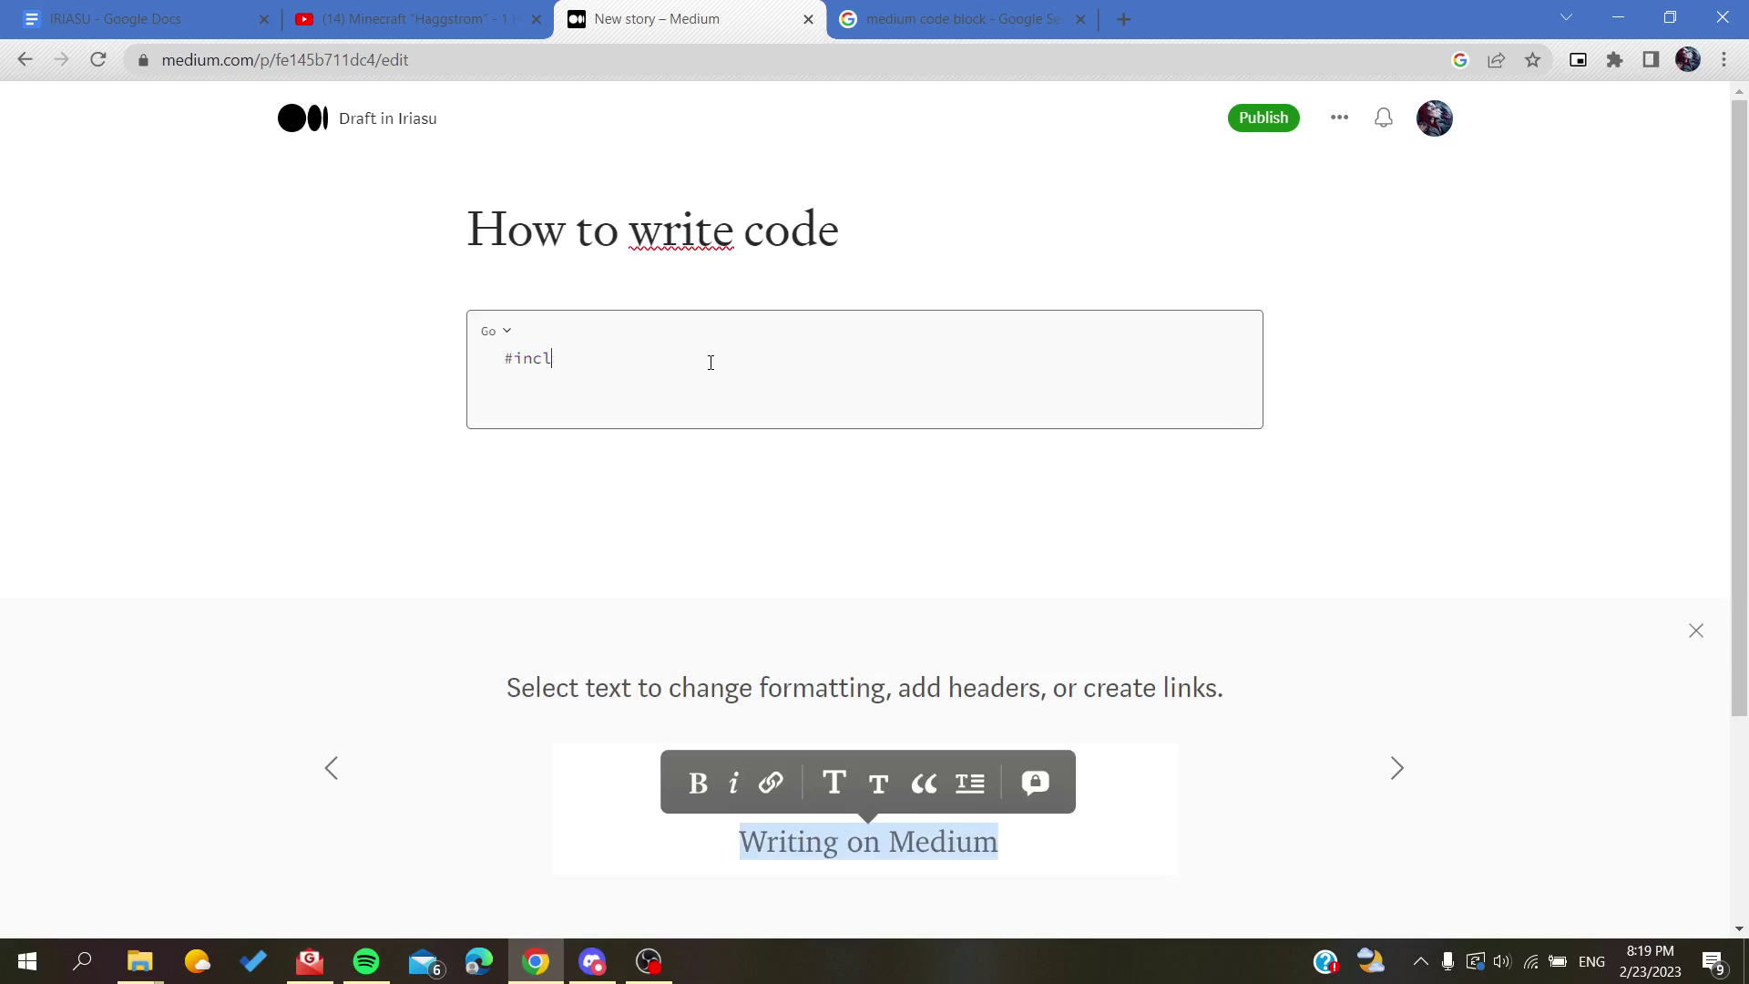
{"action": "key", "text": "BackSpace"}
{"action": "key", "text": "BackSpace"}
{"action": "key", "text": "BackSpace"}
{"action": "key", "text": "BackSpace"}
{"action": "key", "text": "BackSpace"}
{"action": "left_click", "coordinate": [497, 331]}
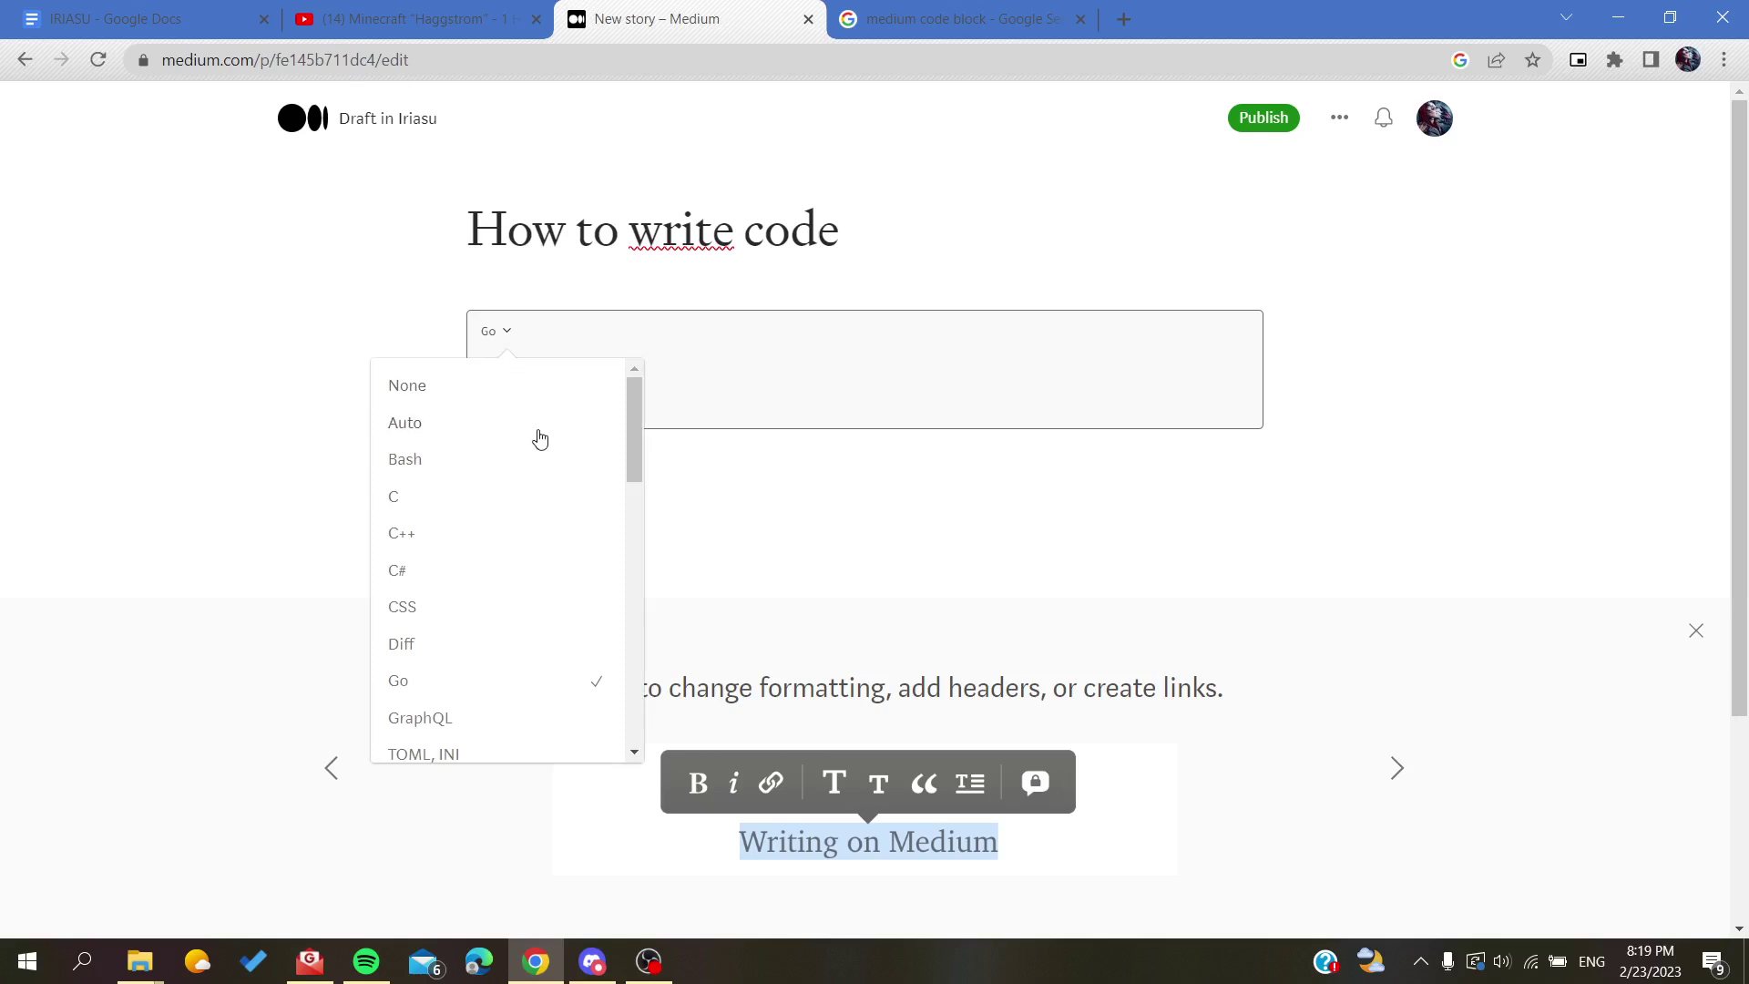
{"action": "scroll", "coordinate": [538, 559], "scroll_direction": "down", "scroll_amount": 5}
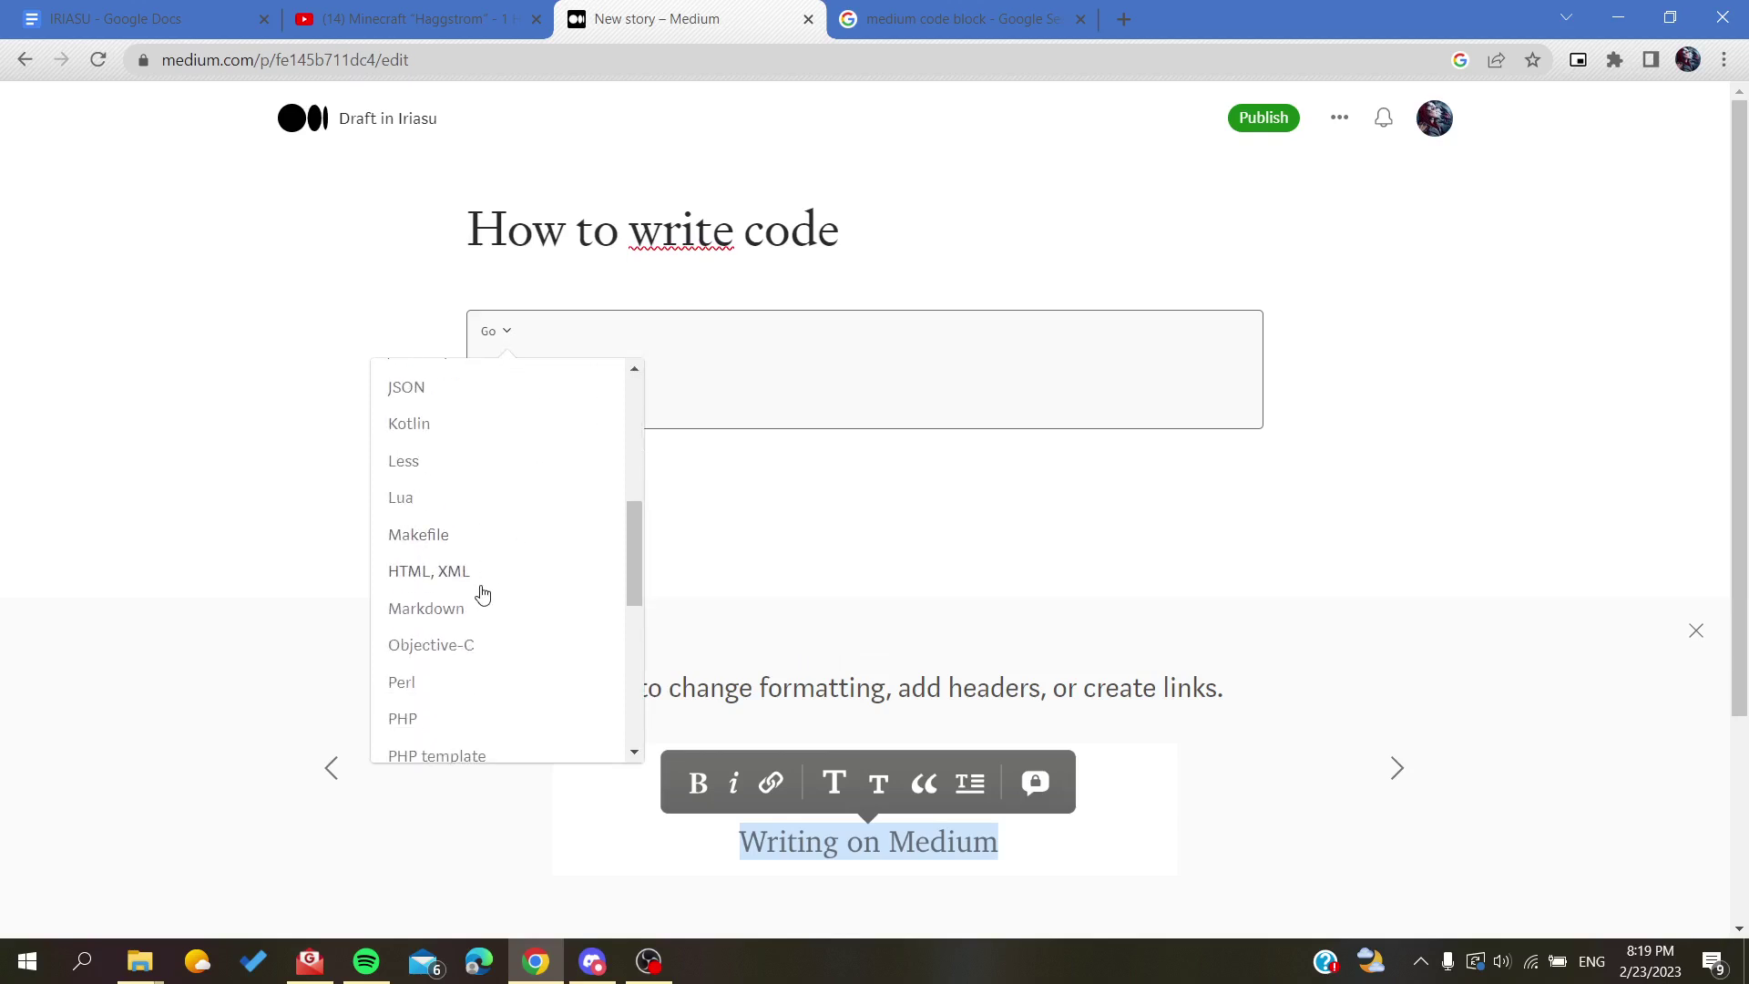
{"action": "scroll", "coordinate": [483, 594], "scroll_direction": "down", "scroll_amount": 1}
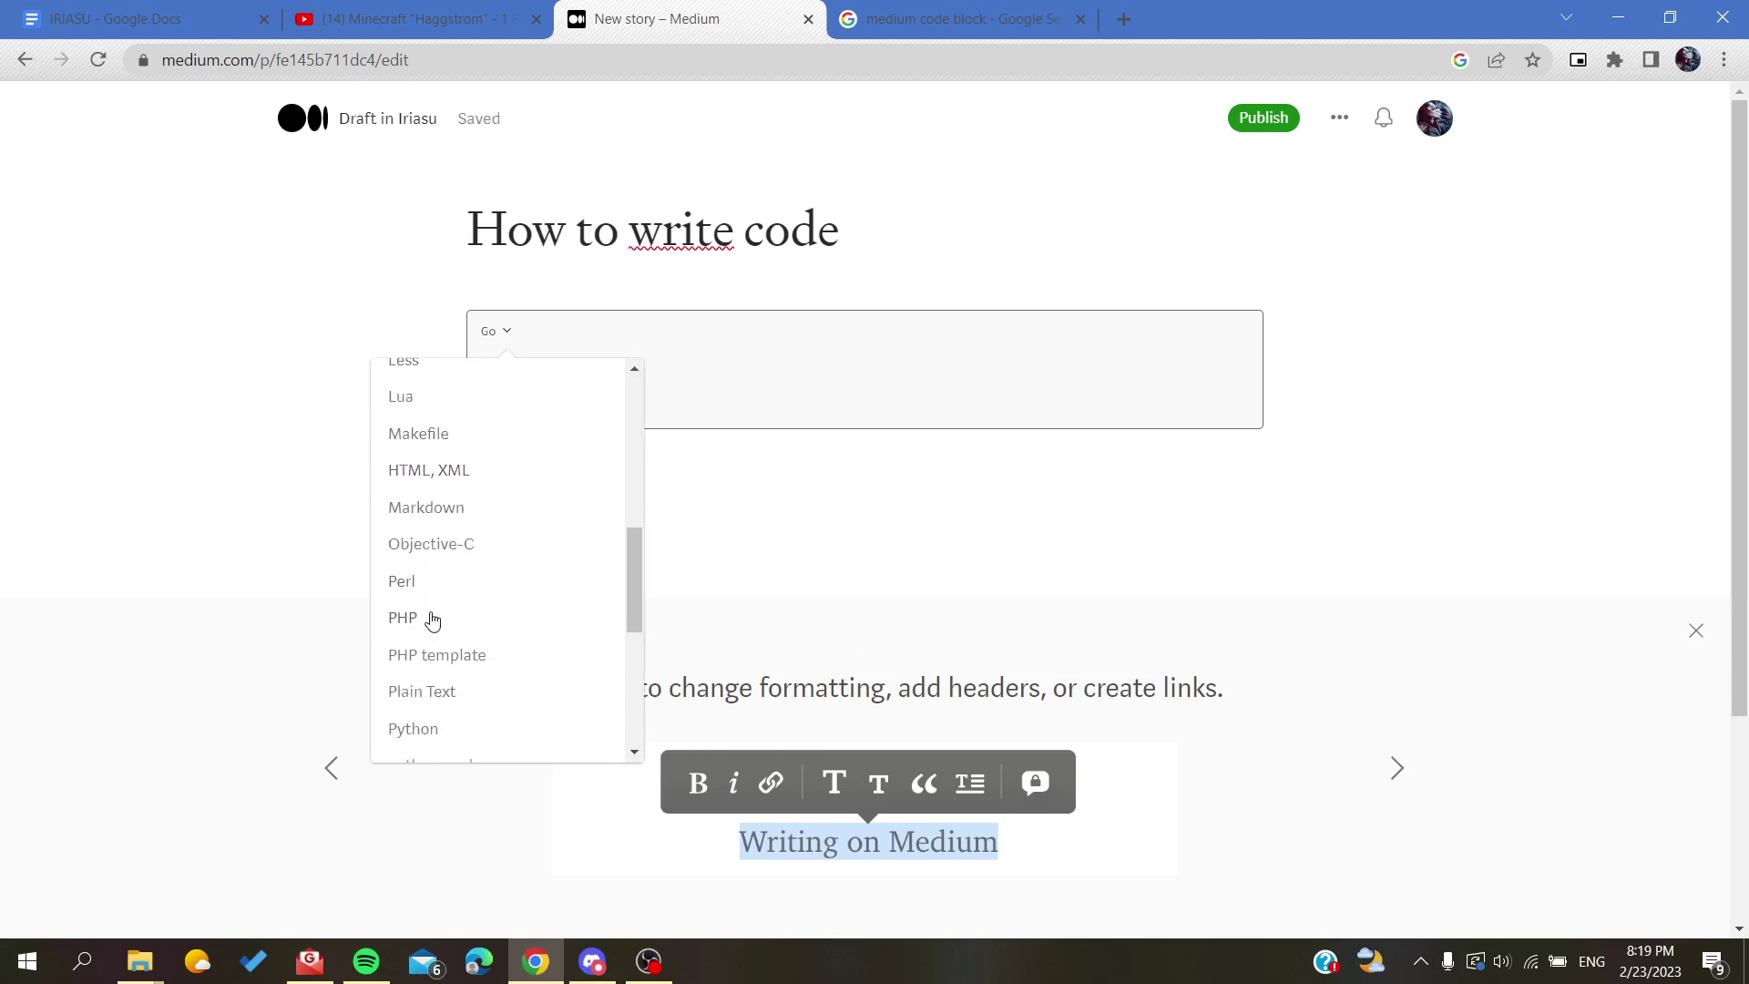
{"action": "left_click", "coordinate": [432, 624]}
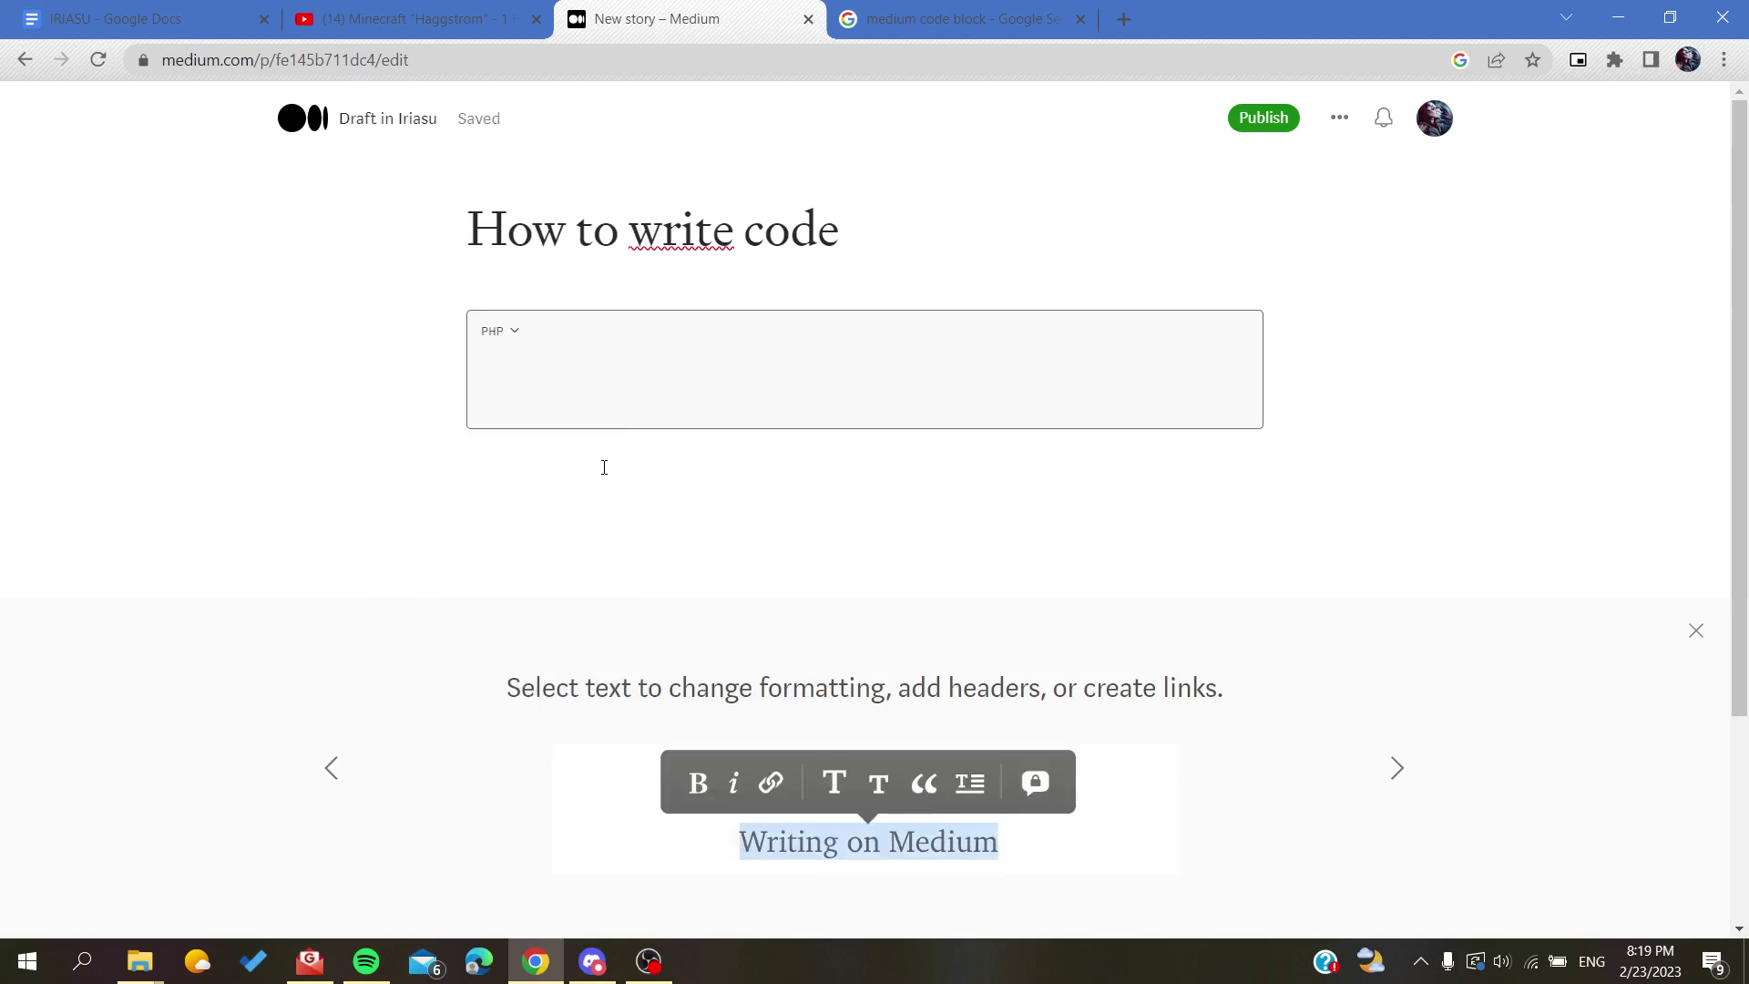
Step: Type '<?php' as the first code line and add an empty line beneath it
{"action": "type", "text": "<?php"}
{"action": "key", "text": "Return"}
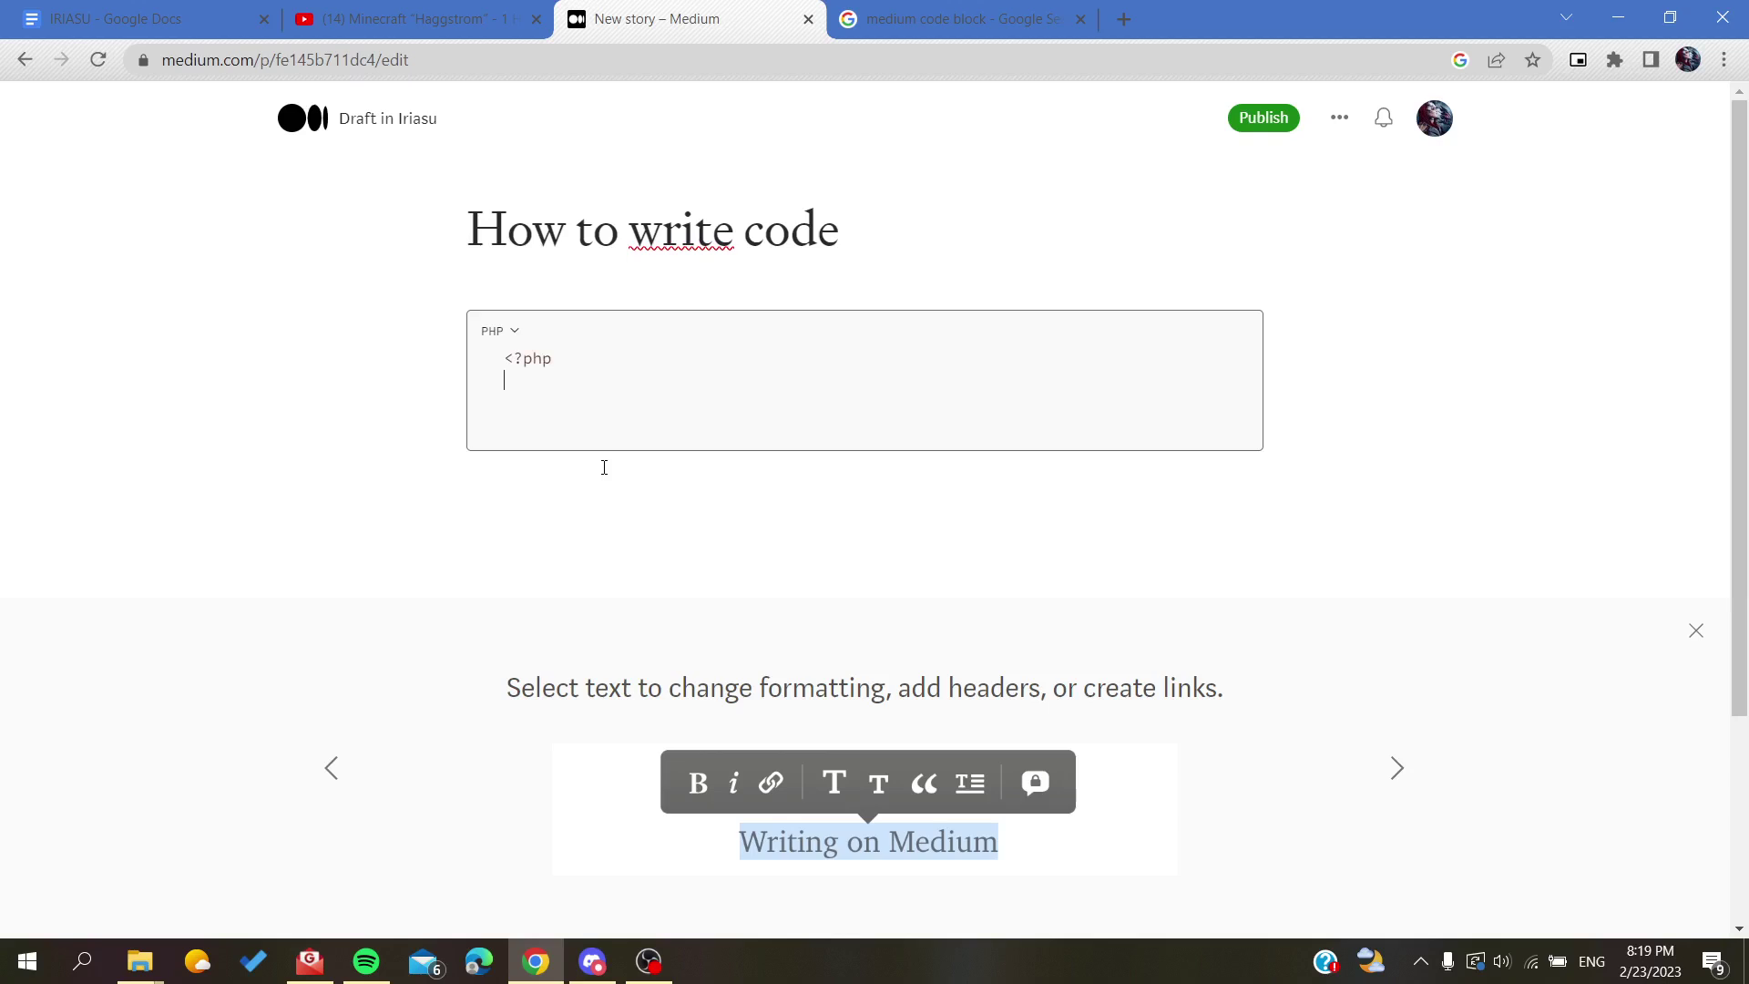
{"action": "left_click", "coordinate": [604, 467]}
{"action": "left_click_drag", "start_coordinate": [574, 358], "coordinate": [500, 358]}
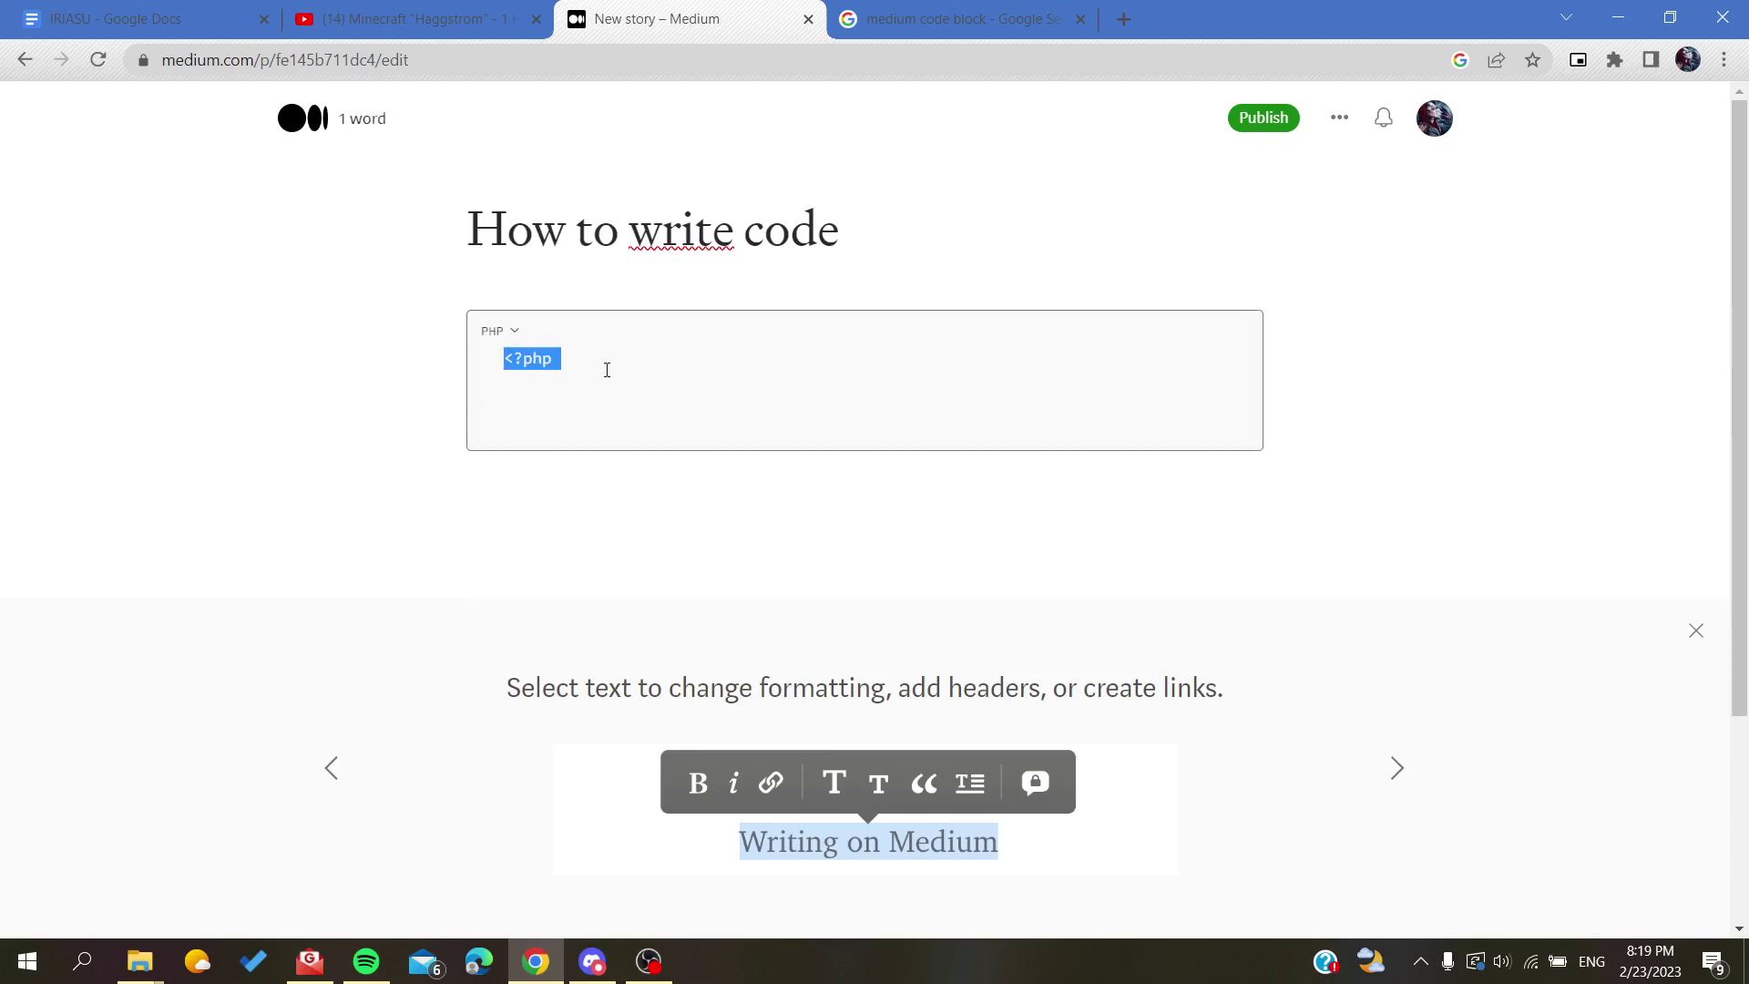
{"action": "left_click", "coordinate": [604, 358]}
{"action": "key", "text": "Return"}
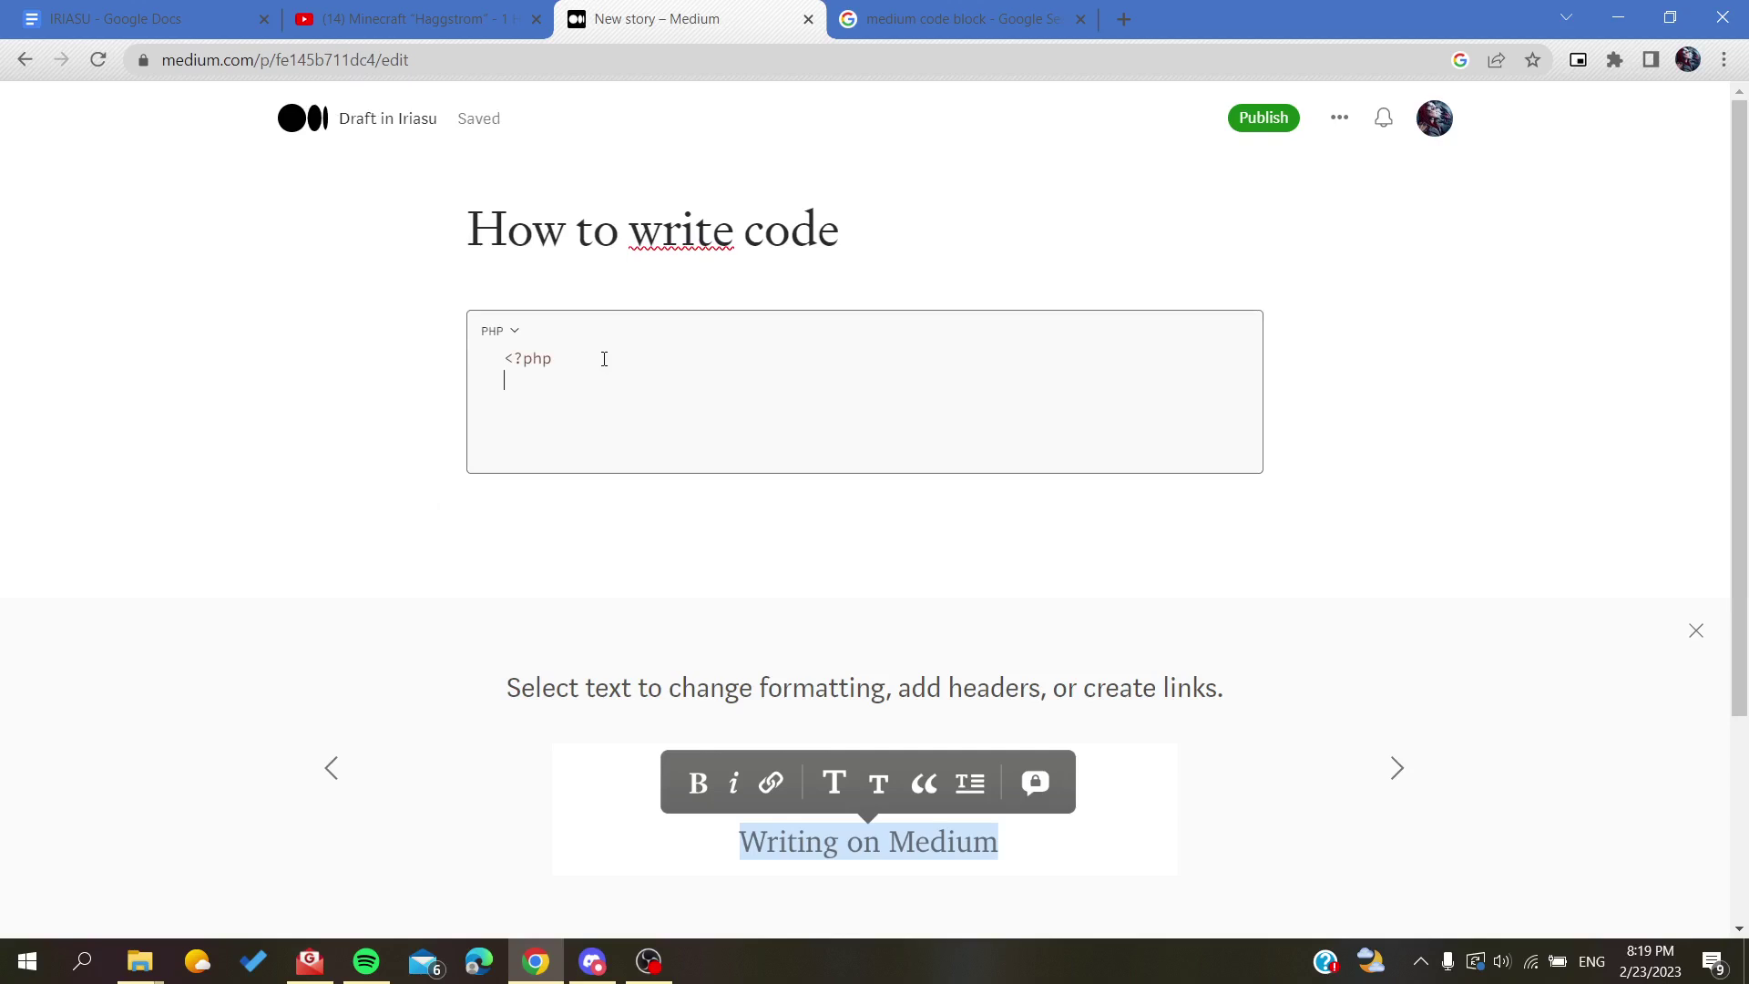
Step: Add the line '$var1;' under <?php in the code block
{"action": "type", "text": "$var1;"}
{"action": "key", "text": "Return"}
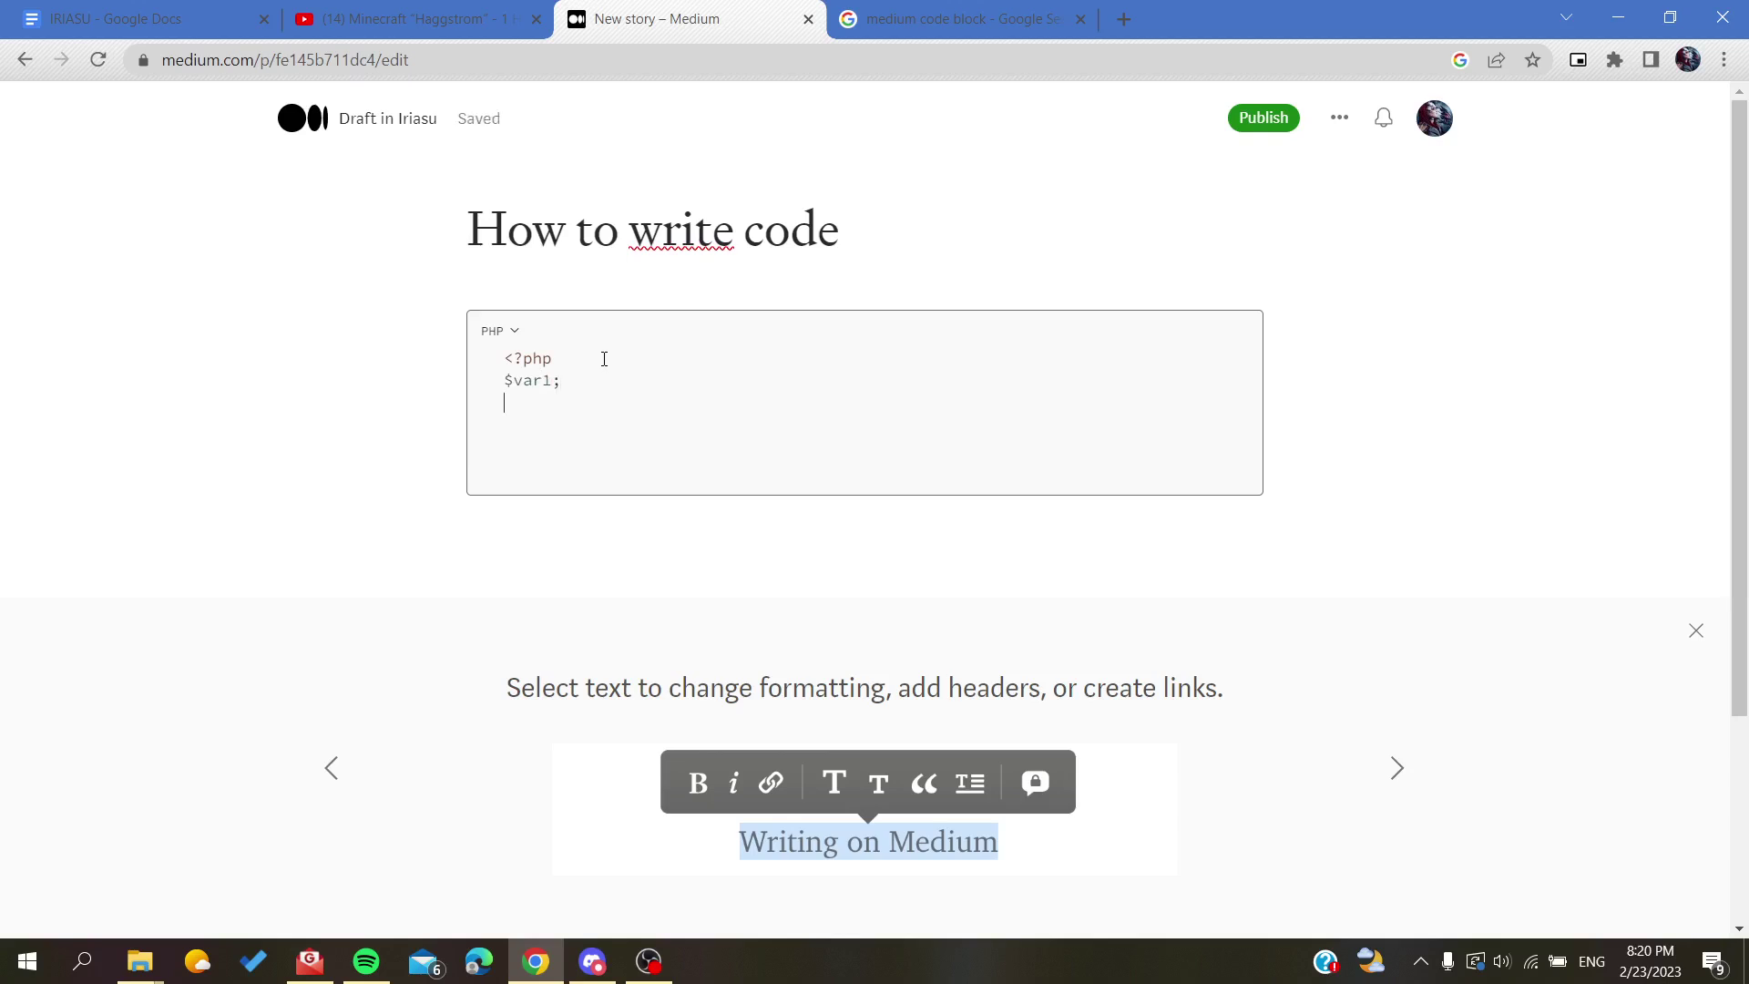
Step: Add the lines 'if ($var1 > 0 )' and 'echo ("msg");' below it
{"action": "type", "text": "if ($var1 > 0 )"}
{"action": "key", "text": "Return"}
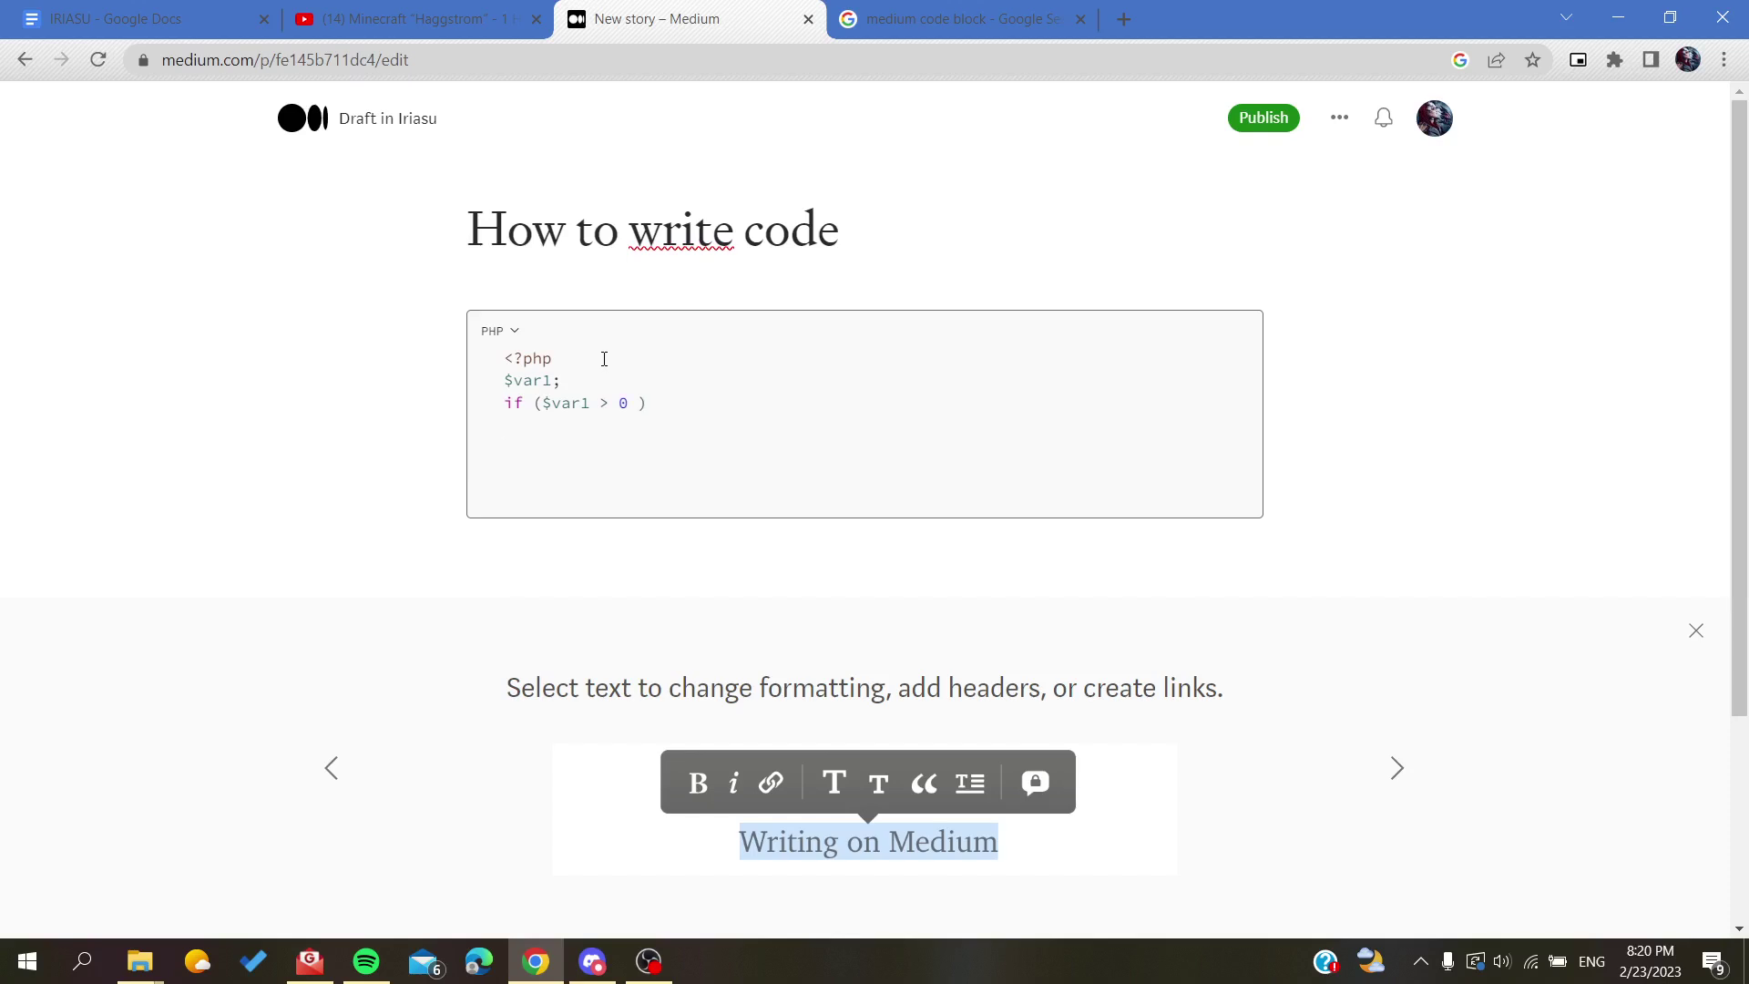
{"action": "type", "text": "echo "}
{"action": "type", "text": "("}
{"action": "type", "text": "\"msg"}
{"action": "type", "text": ")"}
{"action": "type", "text": "\""}
{"action": "type", "text": ";"}
{"action": "key", "text": "Return"}
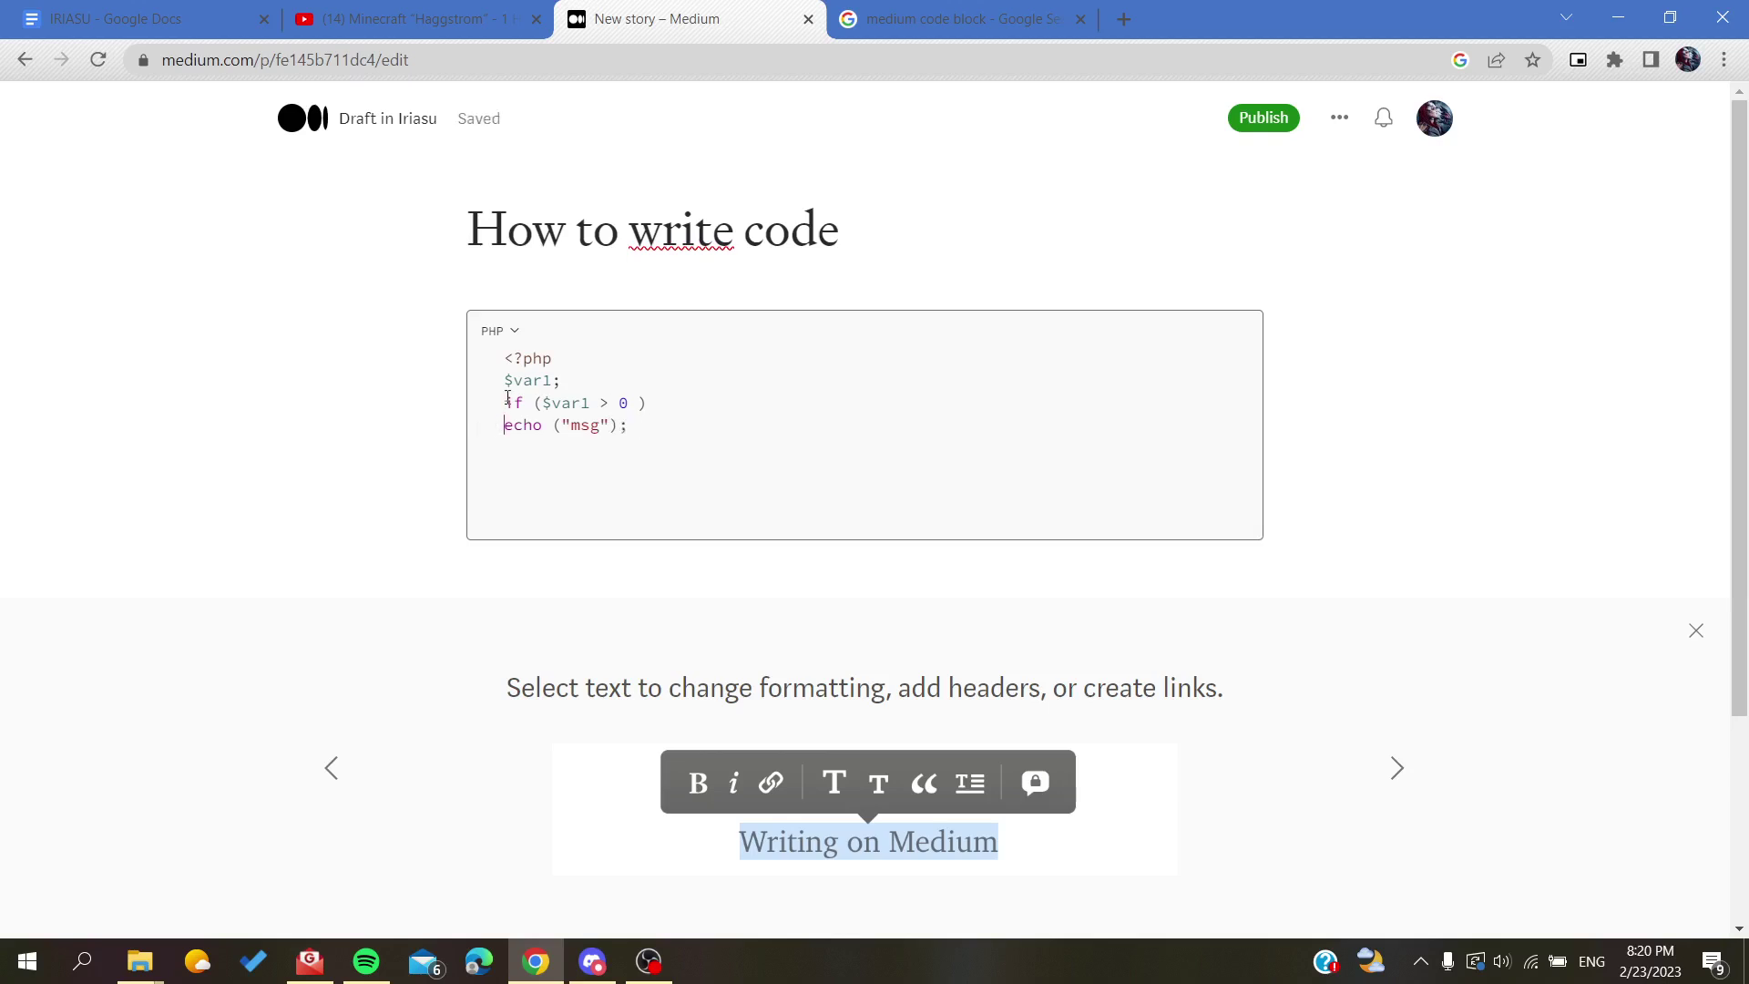
Step: Change the code block's language from PHP to C, leaving the caret after the echo line
{"action": "left_click", "coordinate": [494, 336]}
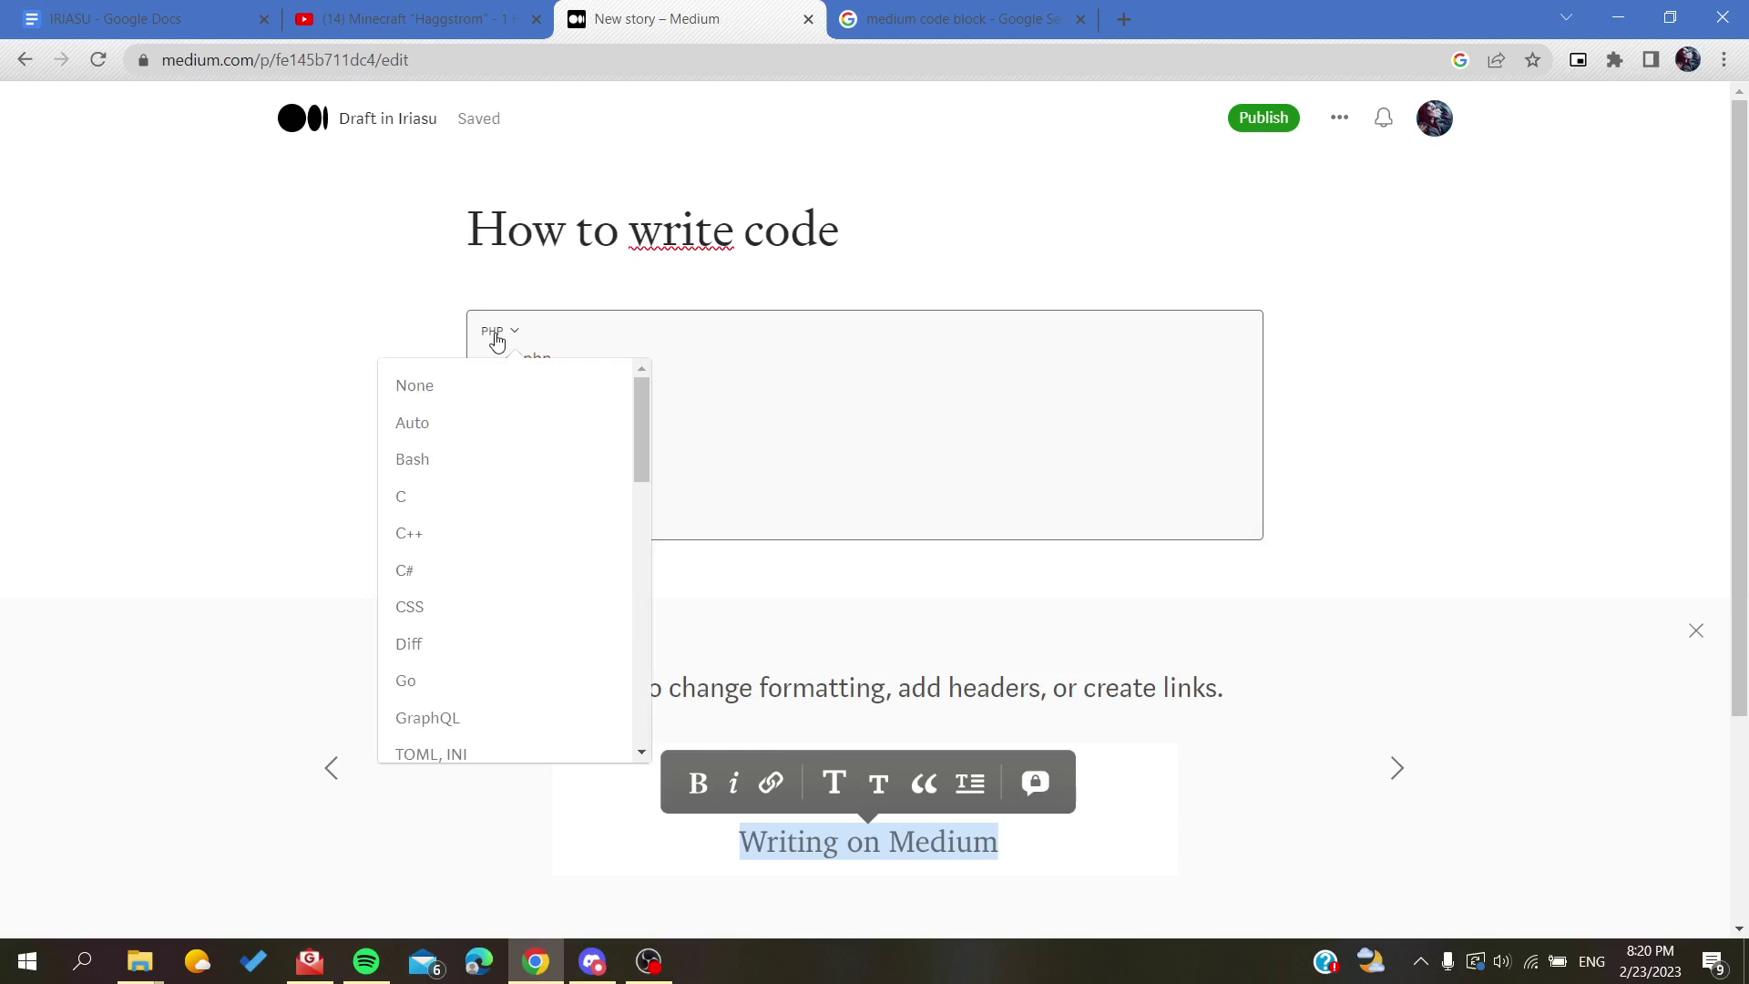
{"action": "left_click", "coordinate": [401, 504]}
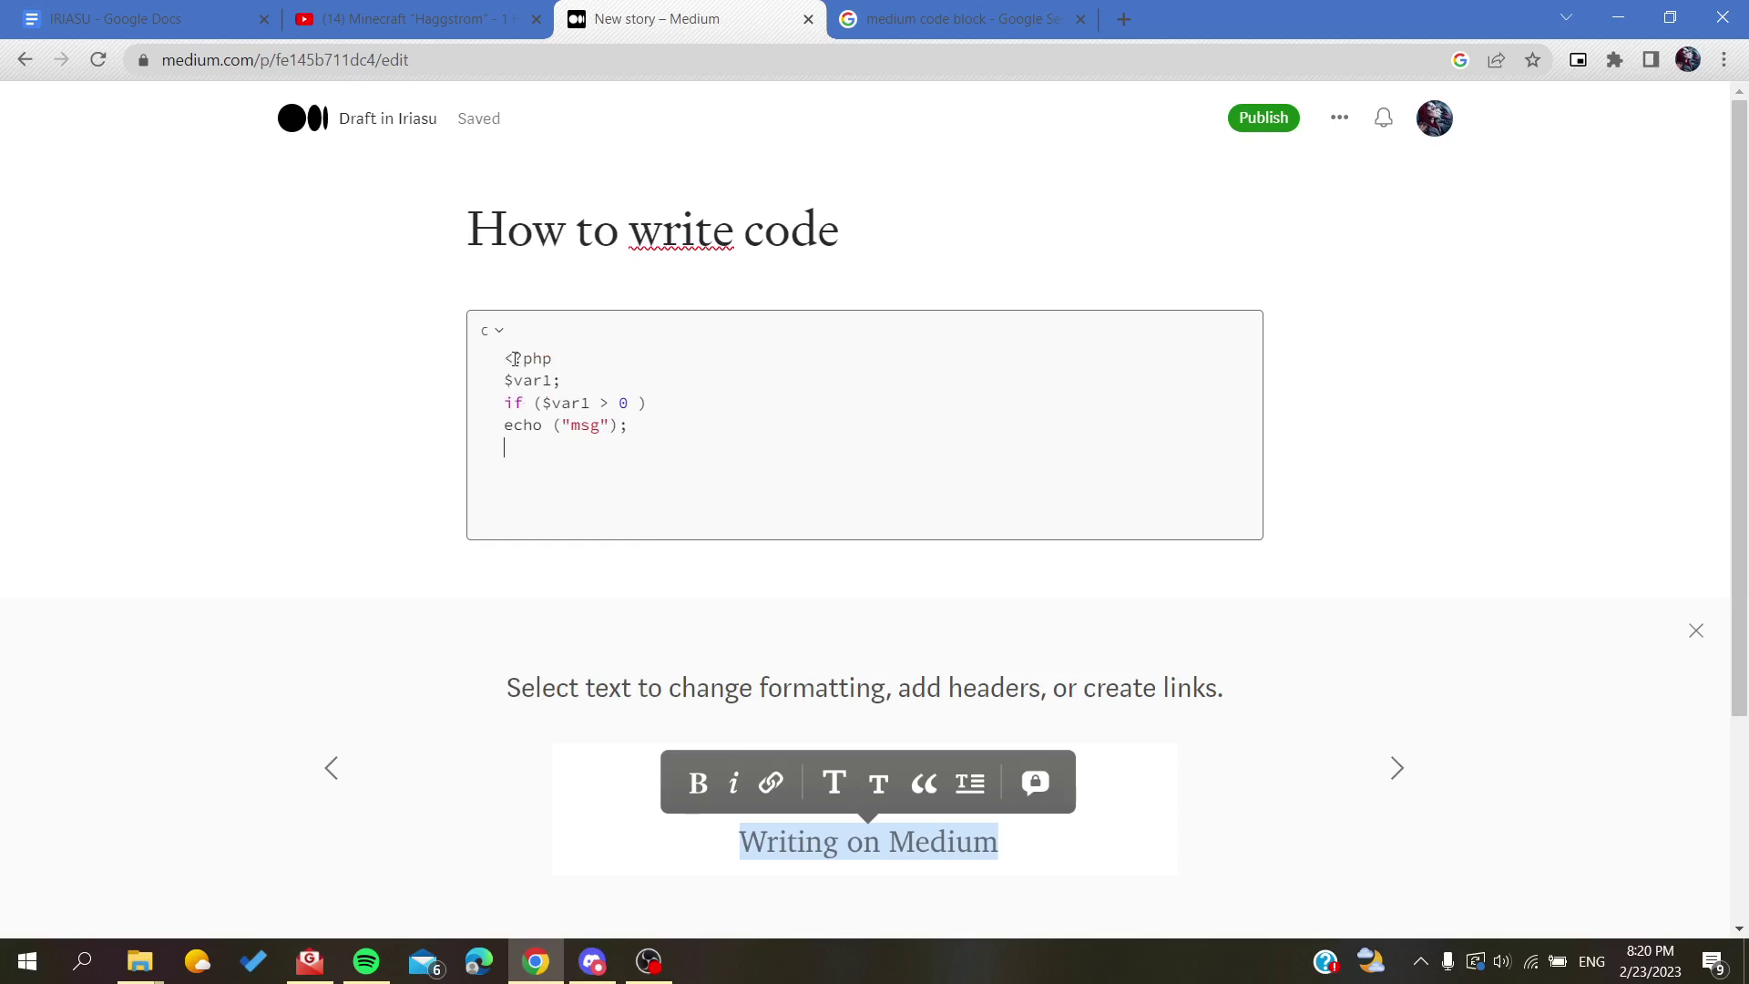
{"action": "left_click_drag", "start_coordinate": [505, 357], "coordinate": [601, 426]}
{"action": "left_click", "coordinate": [618, 401]}
{"action": "left_click", "coordinate": [575, 427]}
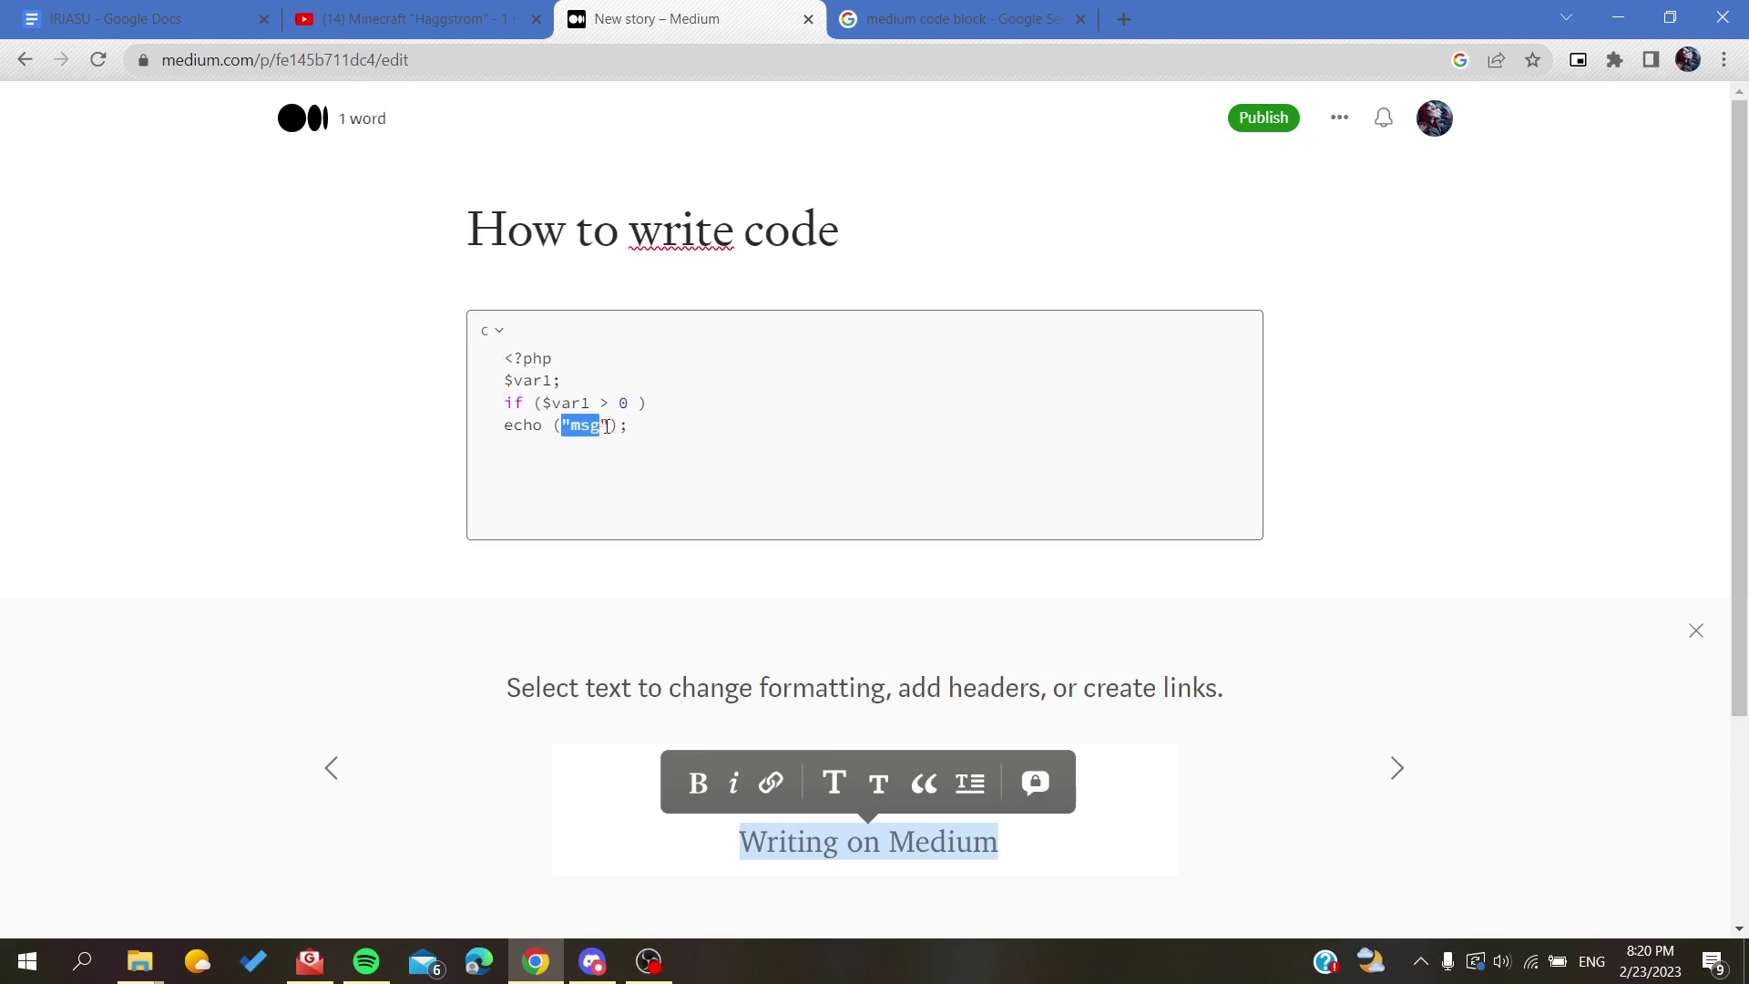
{"action": "left_click", "coordinate": [646, 428]}
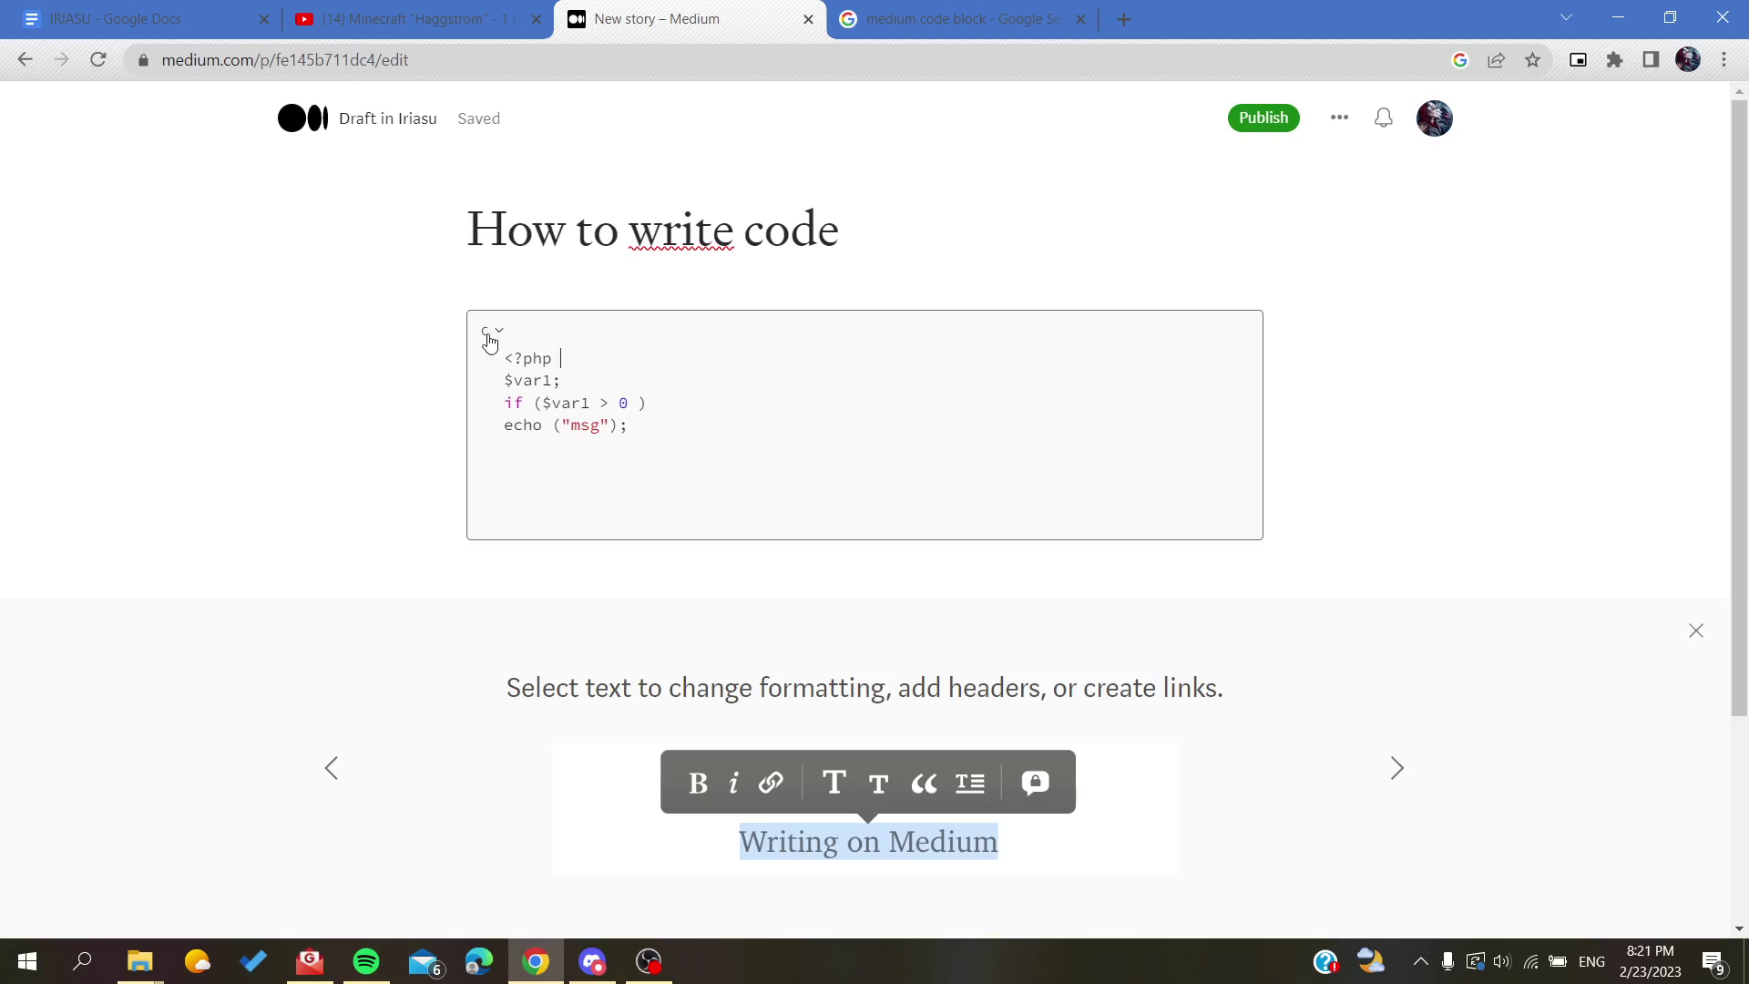
Step: Add a paragraph below the code block reading 'that was a C language code .'
{"action": "scroll", "coordinate": [648, 304], "scroll_direction": "down", "scroll_amount": 3}
{"action": "scroll", "coordinate": [649, 307], "scroll_direction": "up", "scroll_amount": 3}
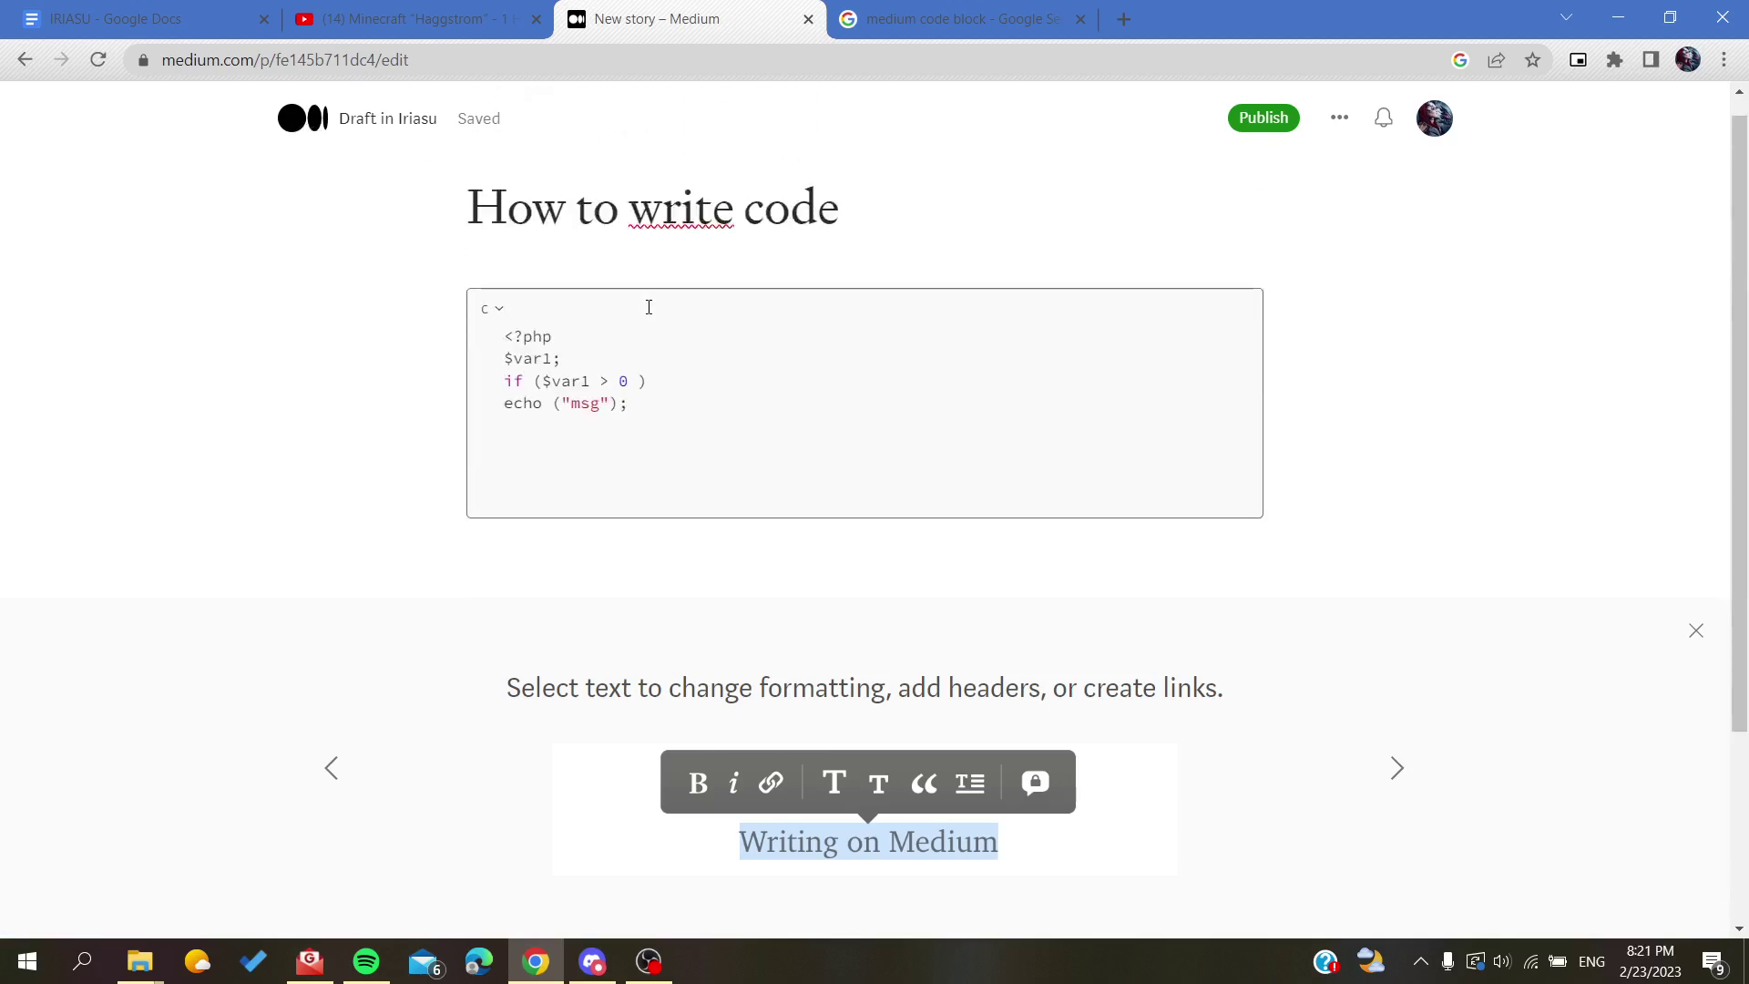
{"action": "scroll", "coordinate": [669, 421], "scroll_direction": "down", "scroll_amount": 1}
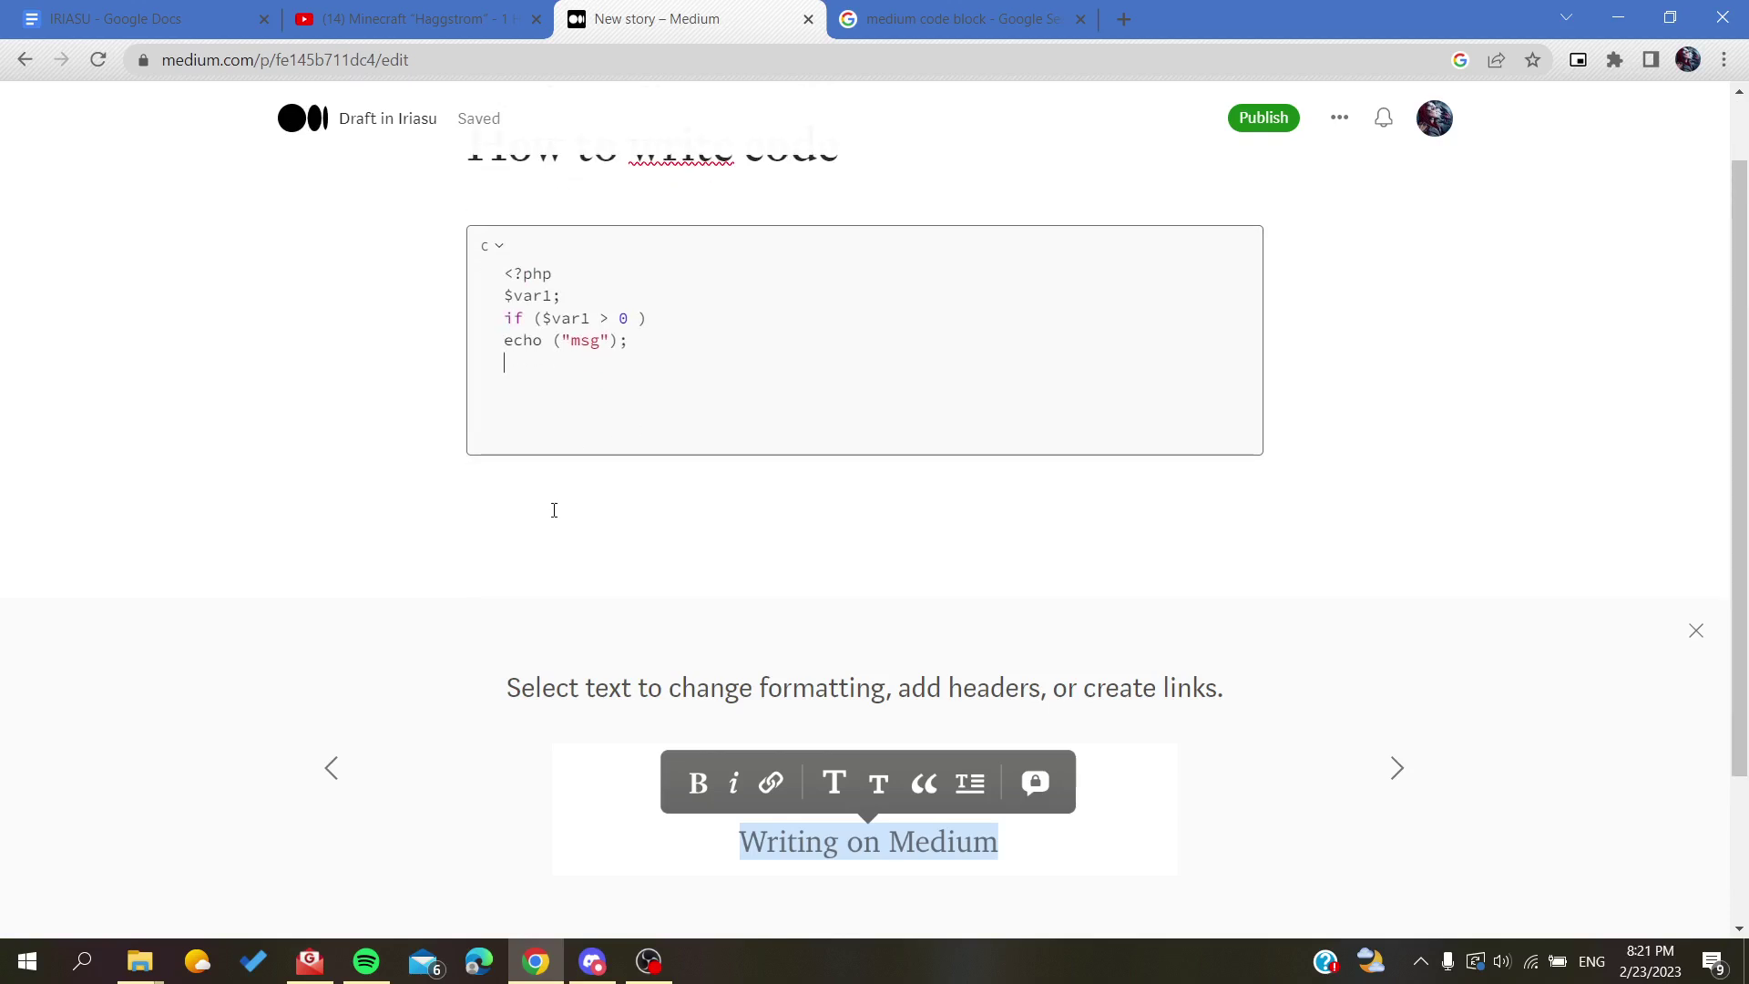
{"action": "key", "text": "Return"}
{"action": "key", "text": "BackSpace"}
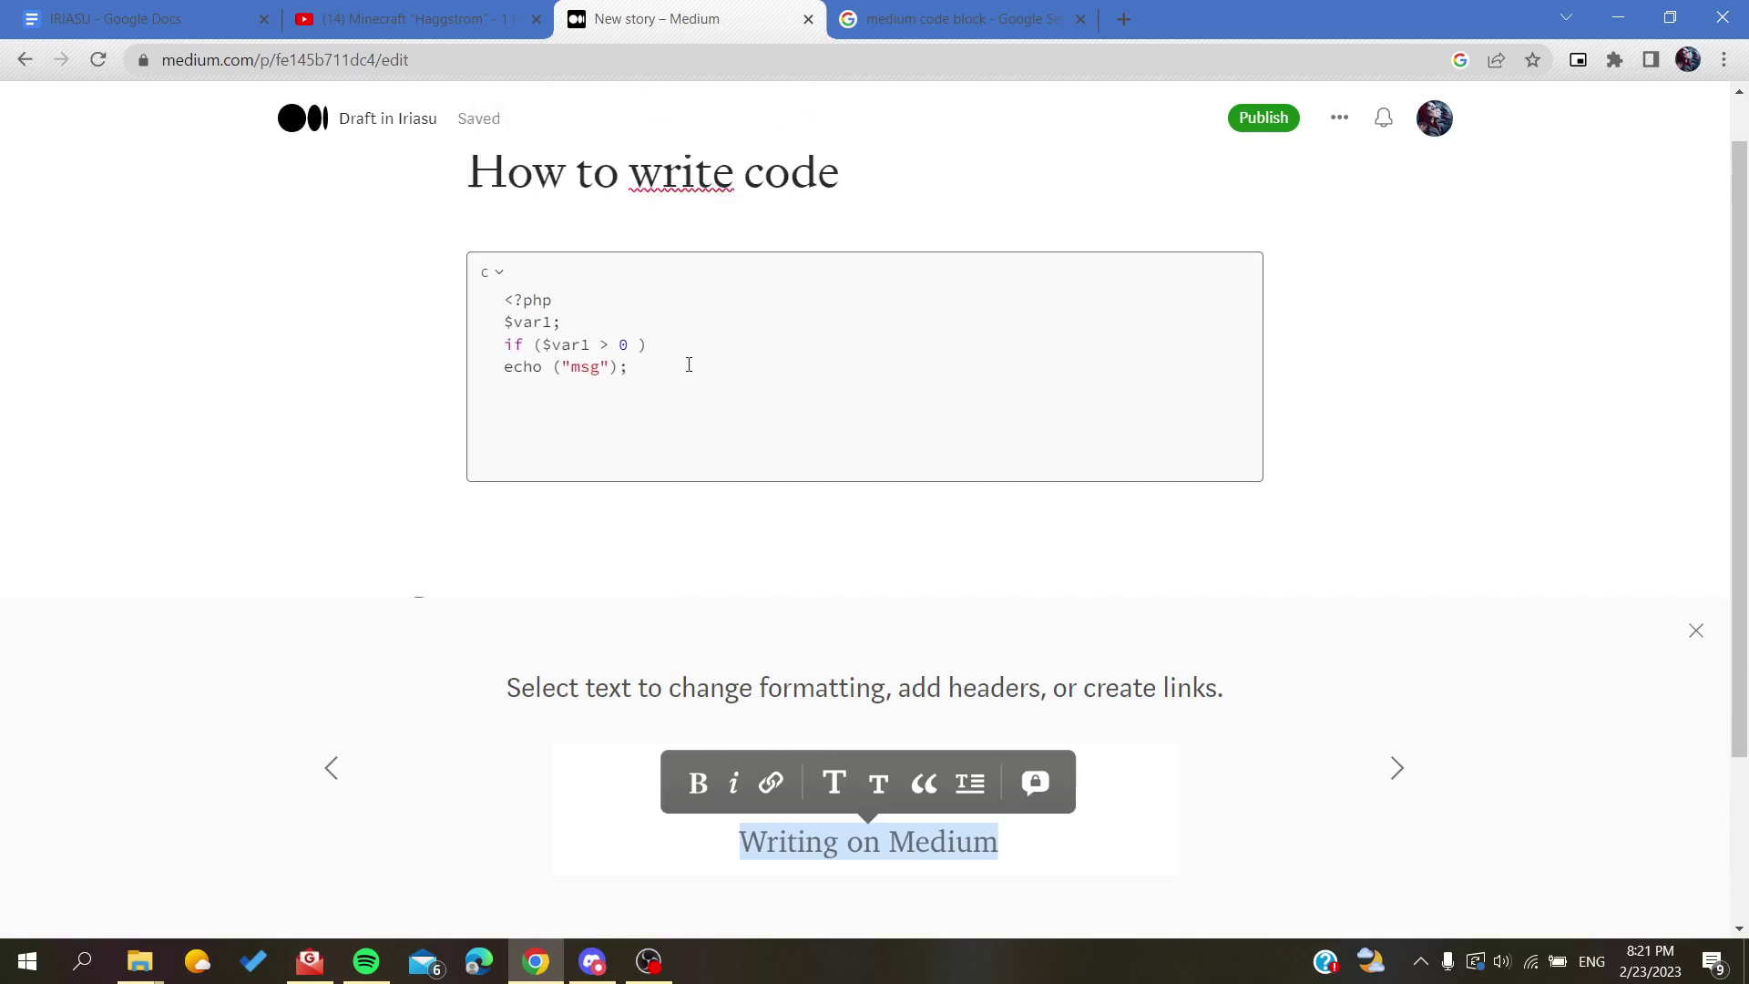
{"action": "key", "text": "Return"}
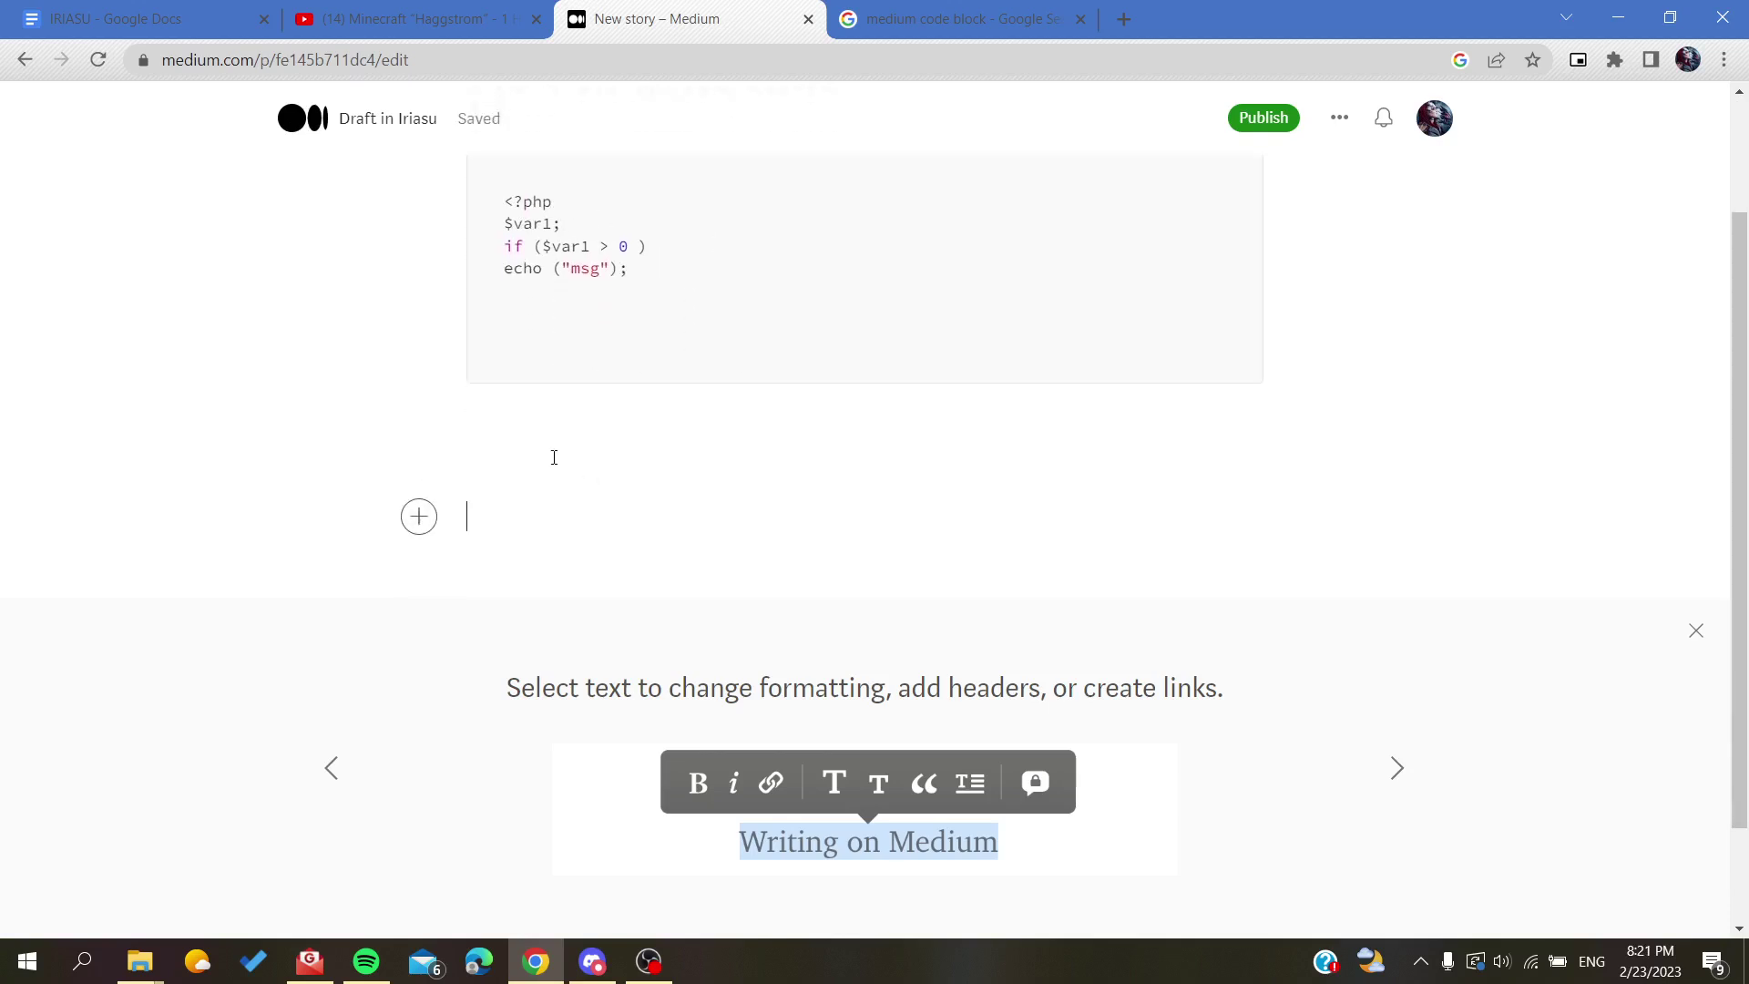
{"action": "left_click", "coordinate": [535, 439]}
{"action": "type", "text": "that was a "}
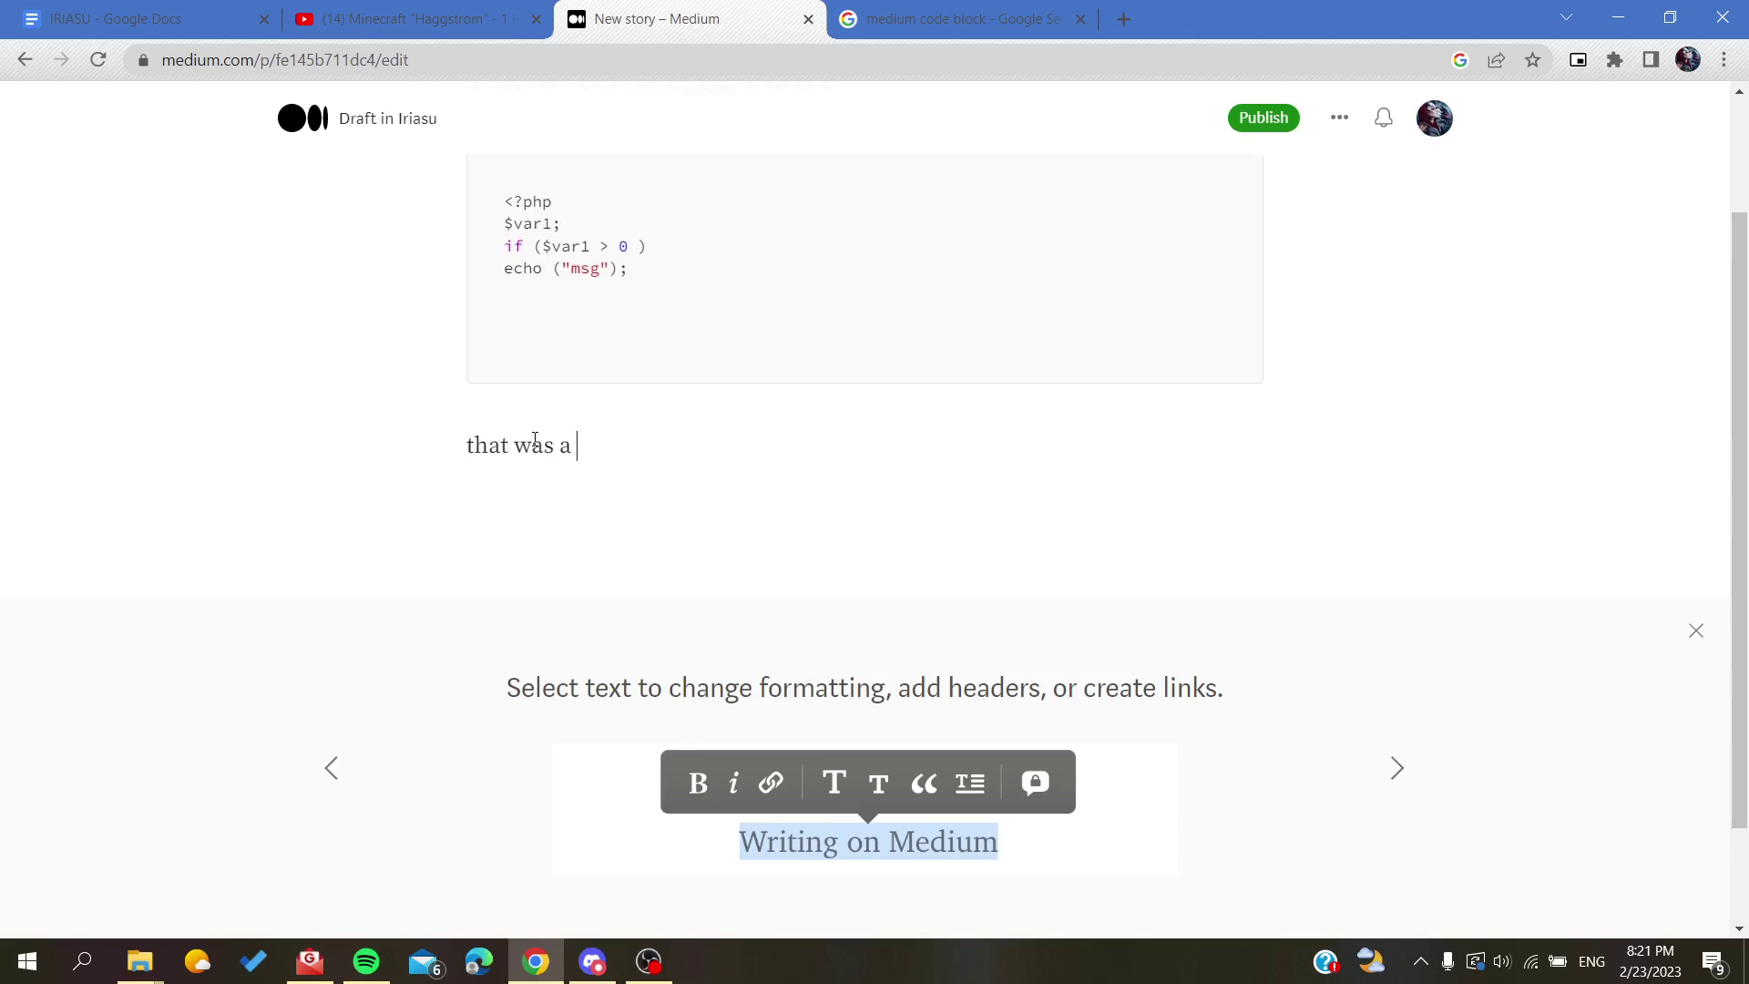
{"action": "type", "text": "C language code "}
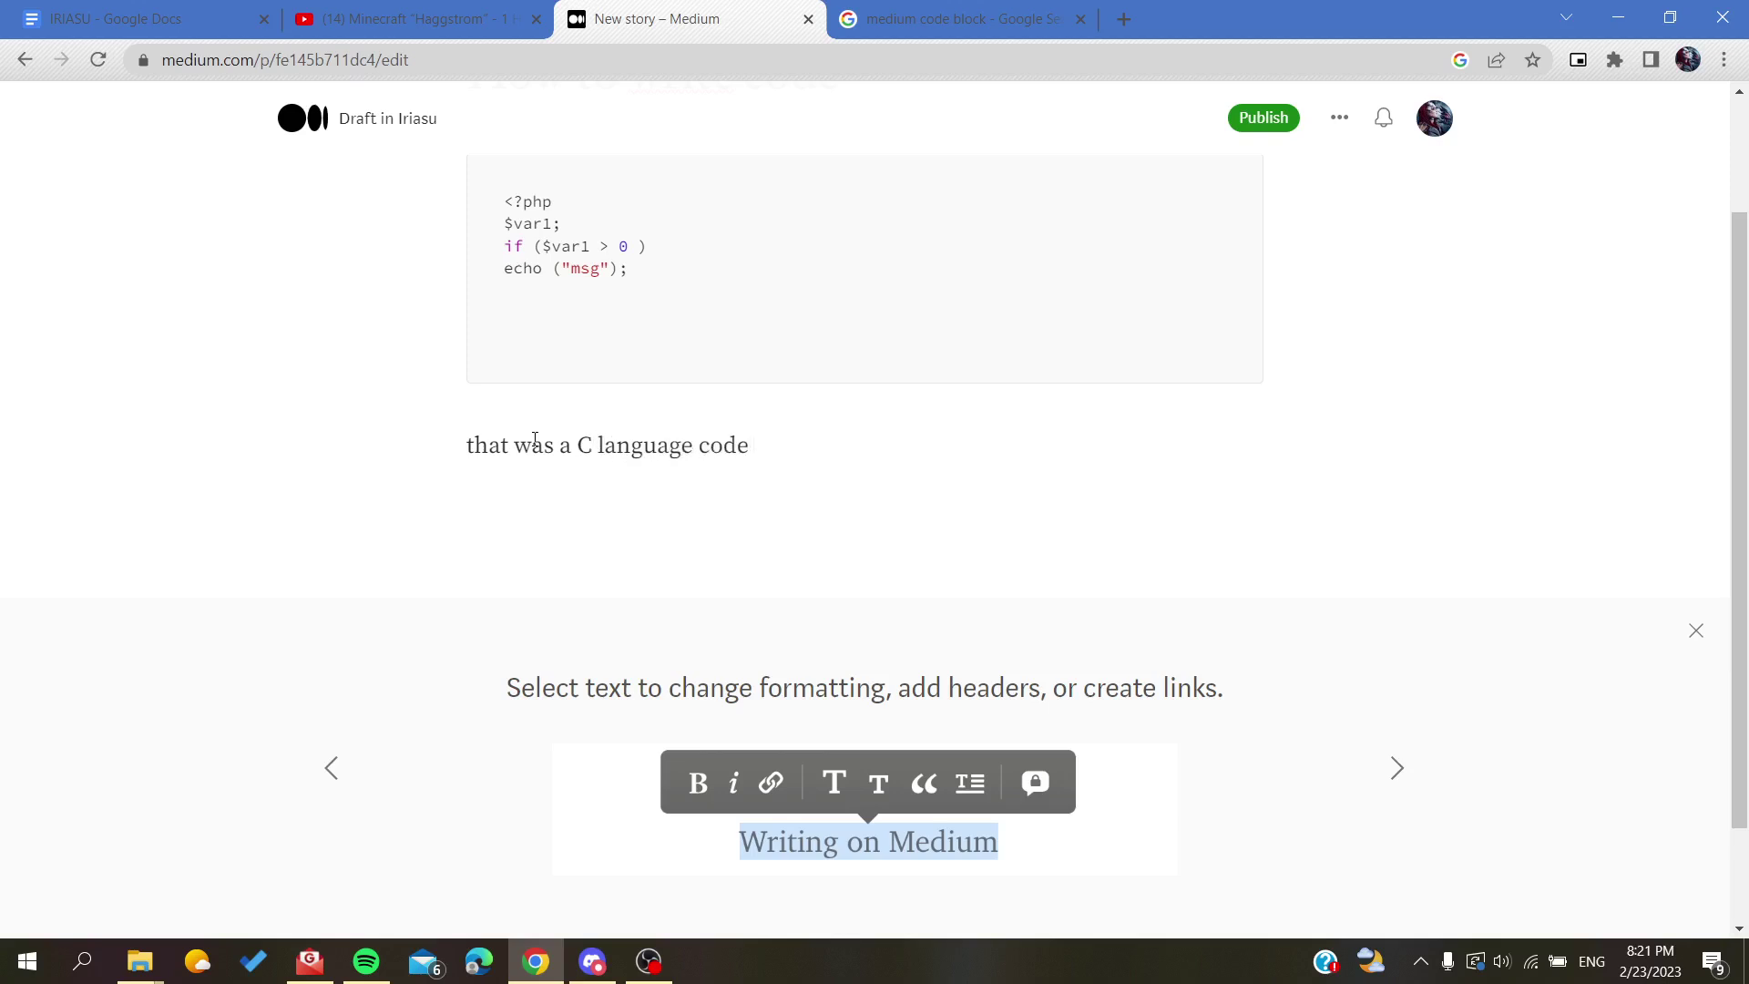
{"action": "type", "text": "."}
{"action": "scroll", "coordinate": [615, 427], "scroll_direction": "up", "scroll_amount": 2}
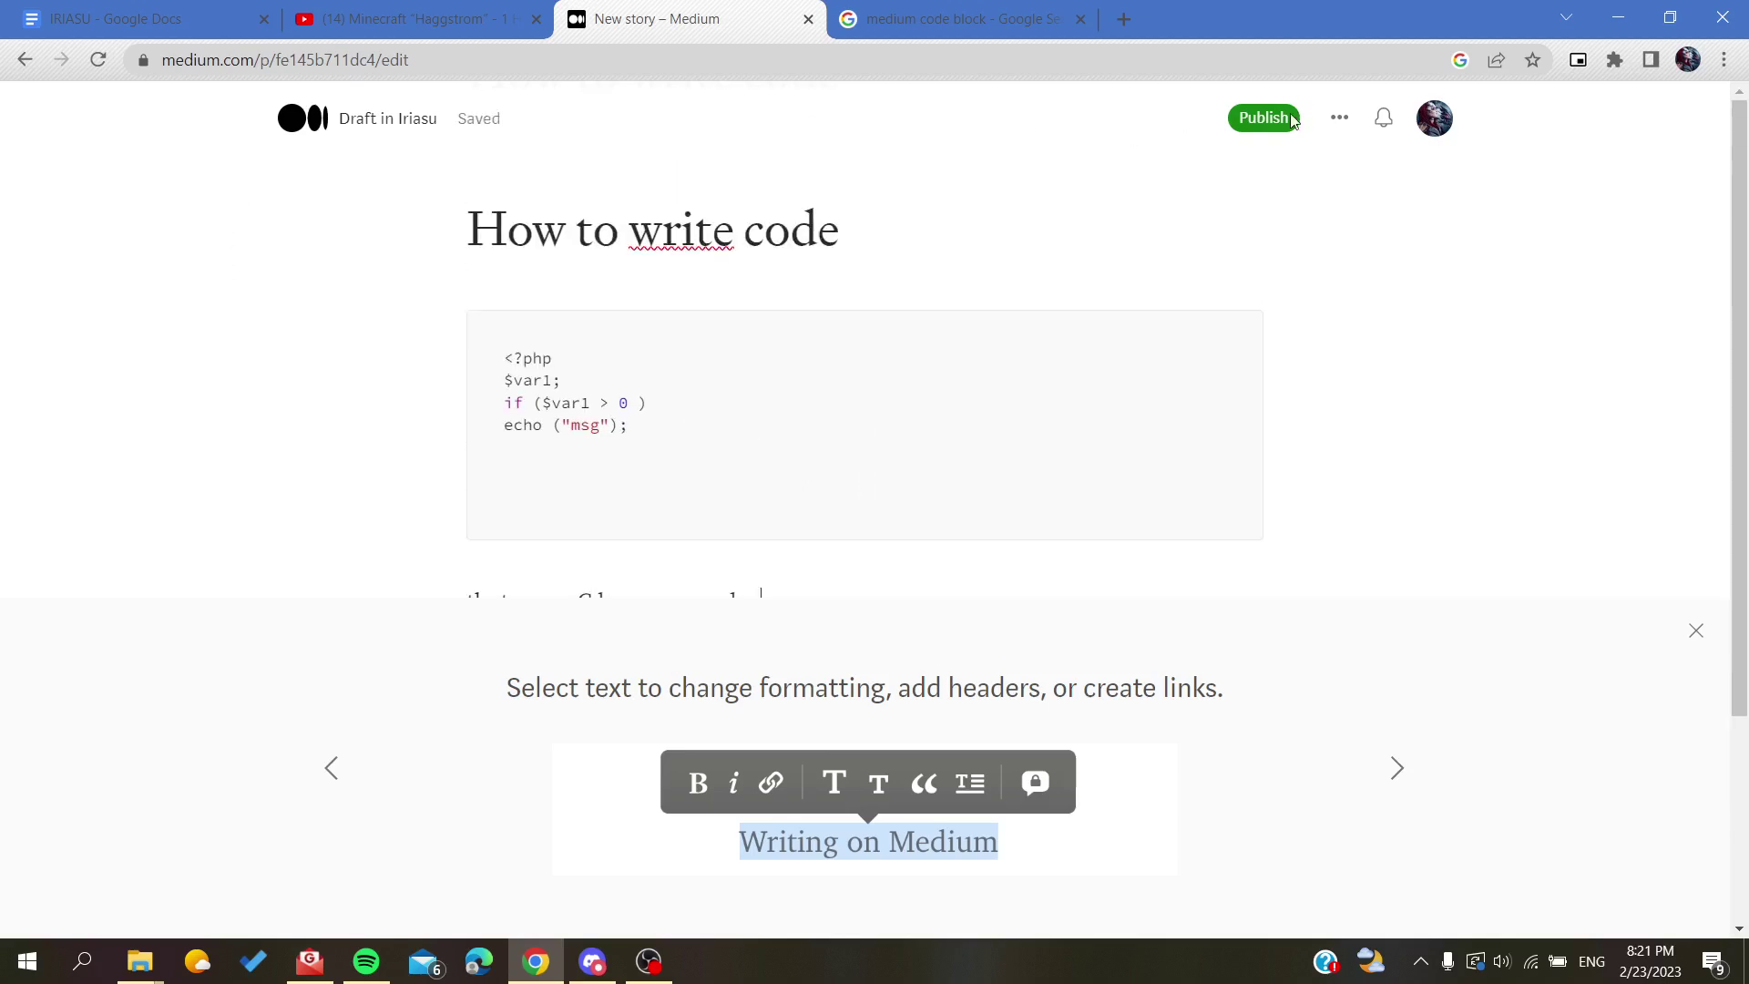
{"action": "left_click", "coordinate": [745, 426]}
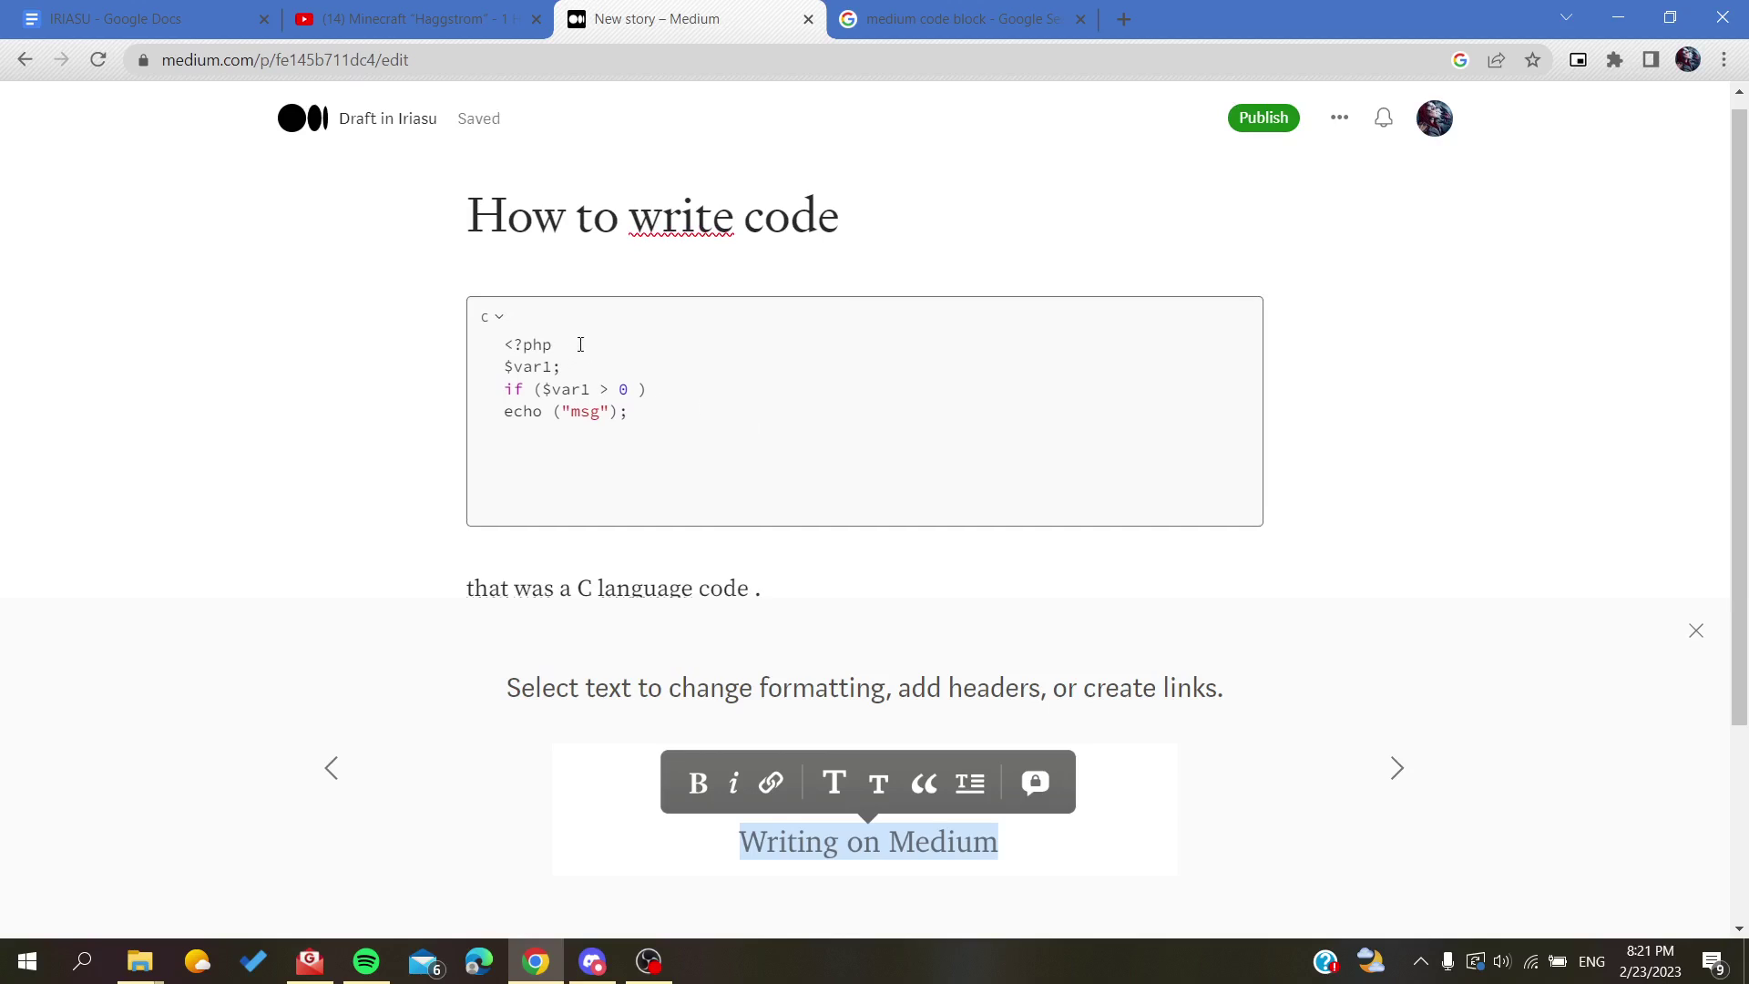